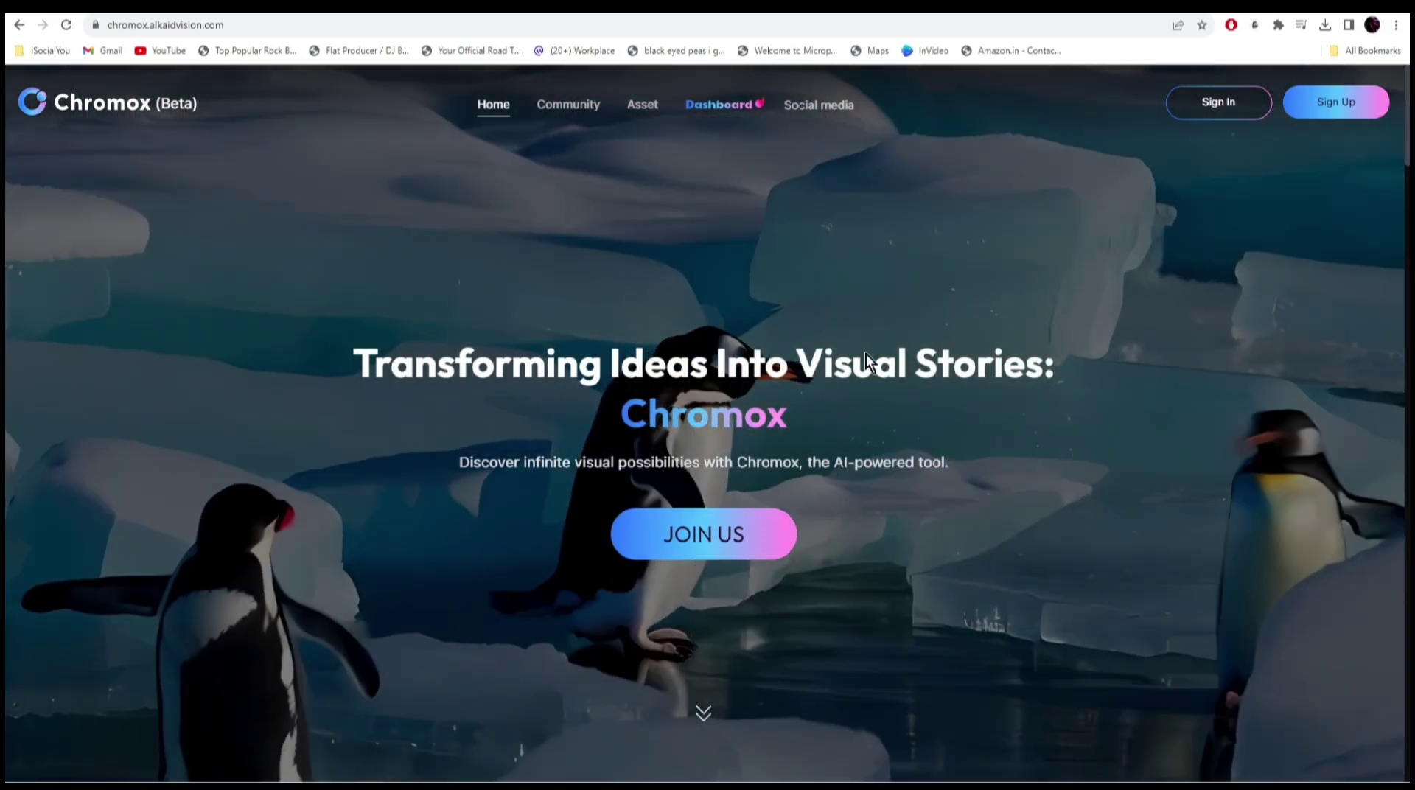
Sign in to Chromox with the Google account and look over the Featured Creations on the home page
left_click(1219, 105)
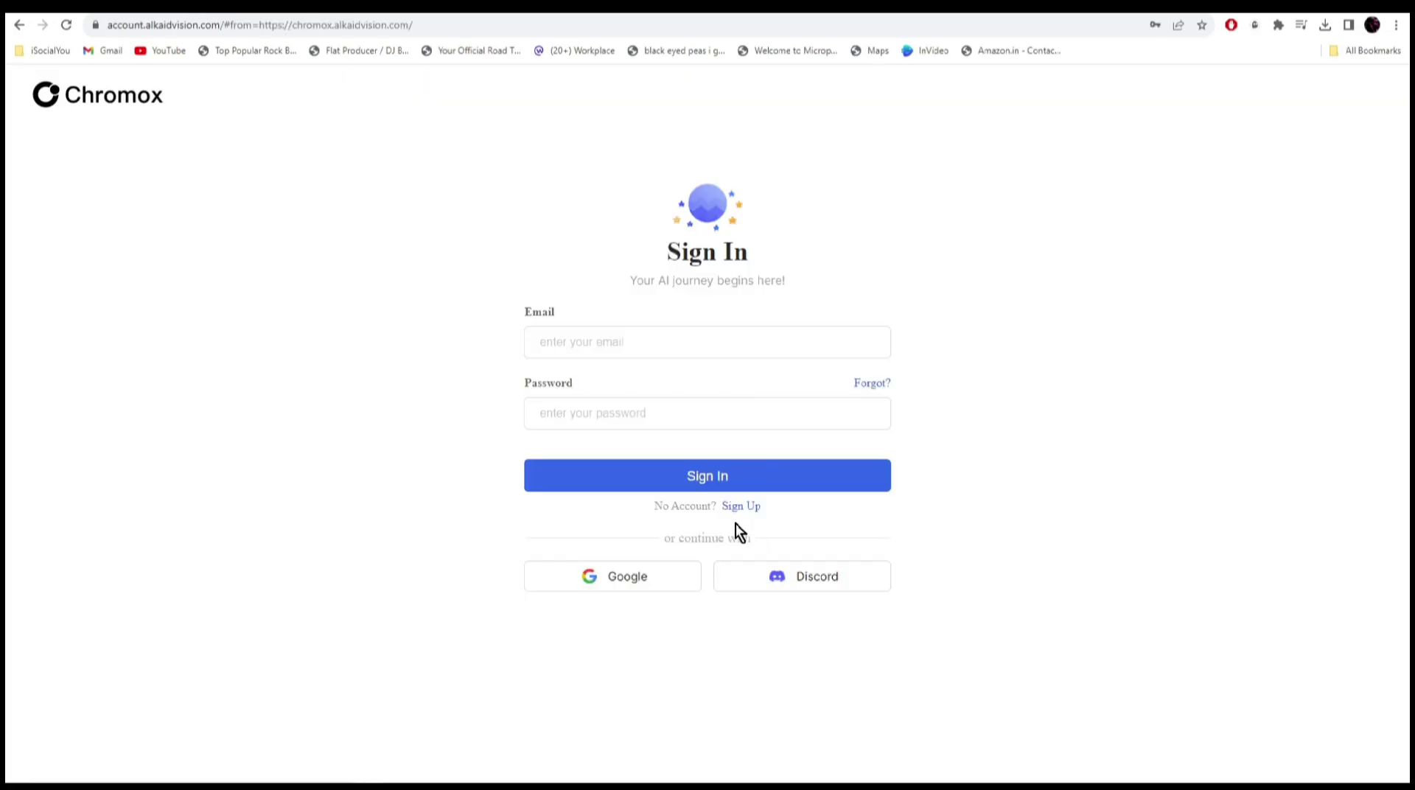
left_click(628, 577)
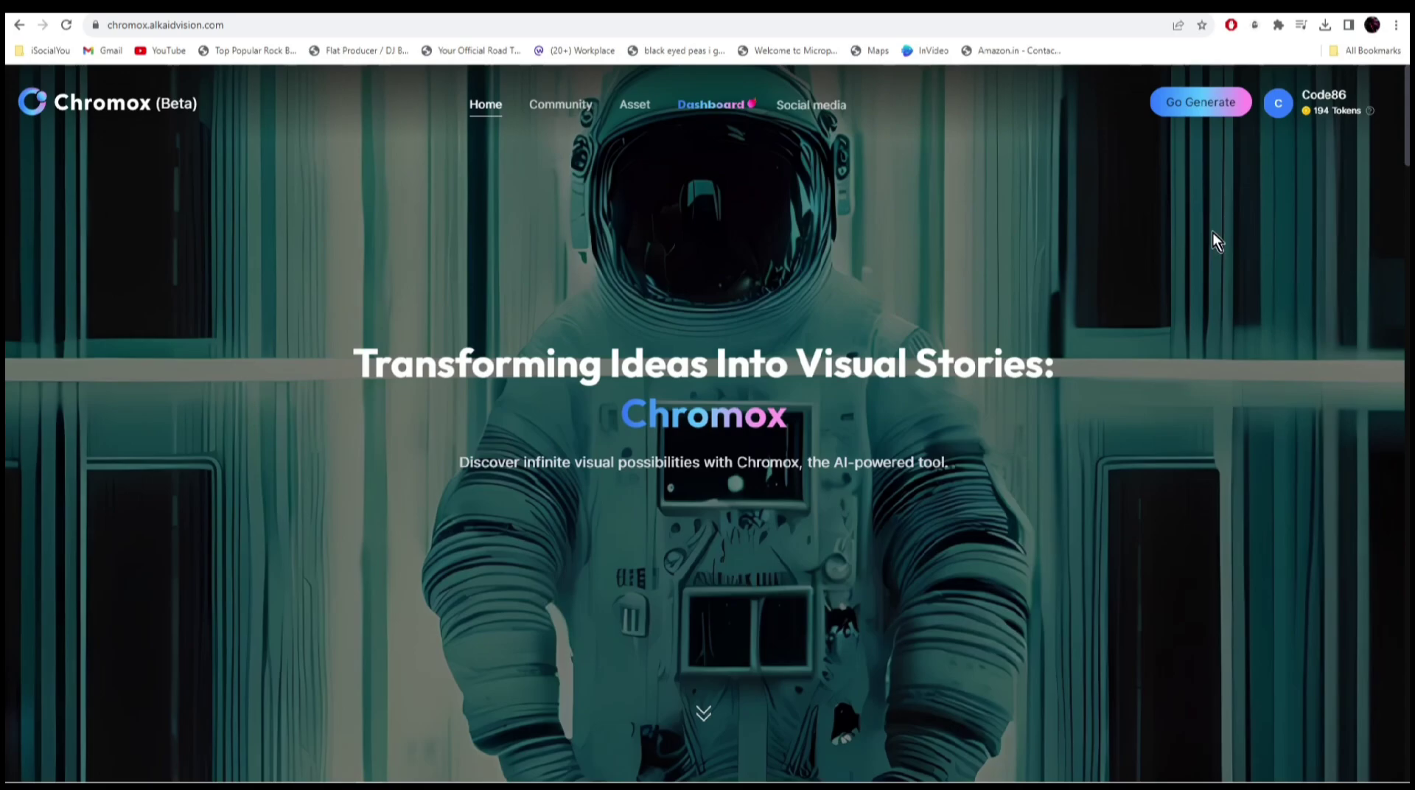
scroll(647, 332, "down", 13)
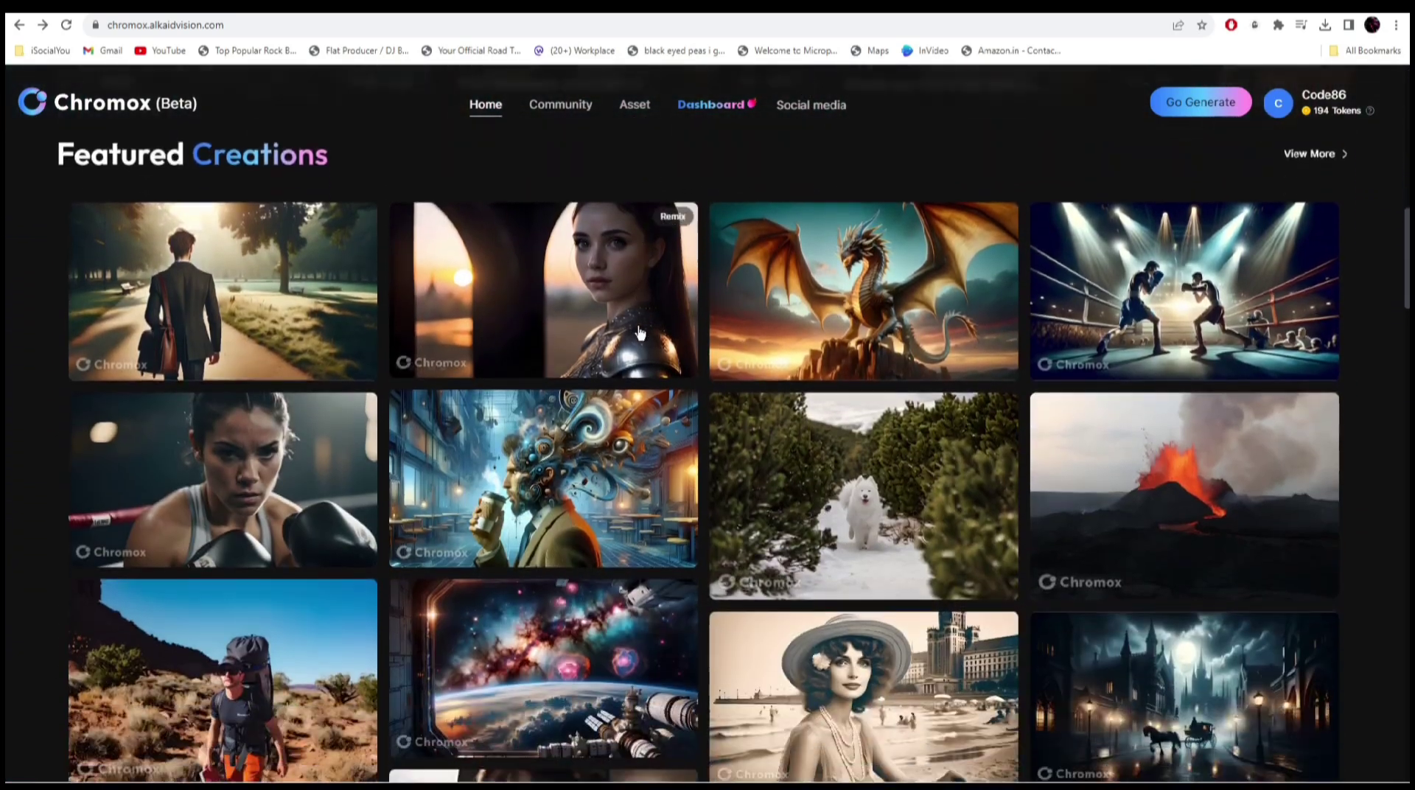
scroll(640, 333, "down", 1)
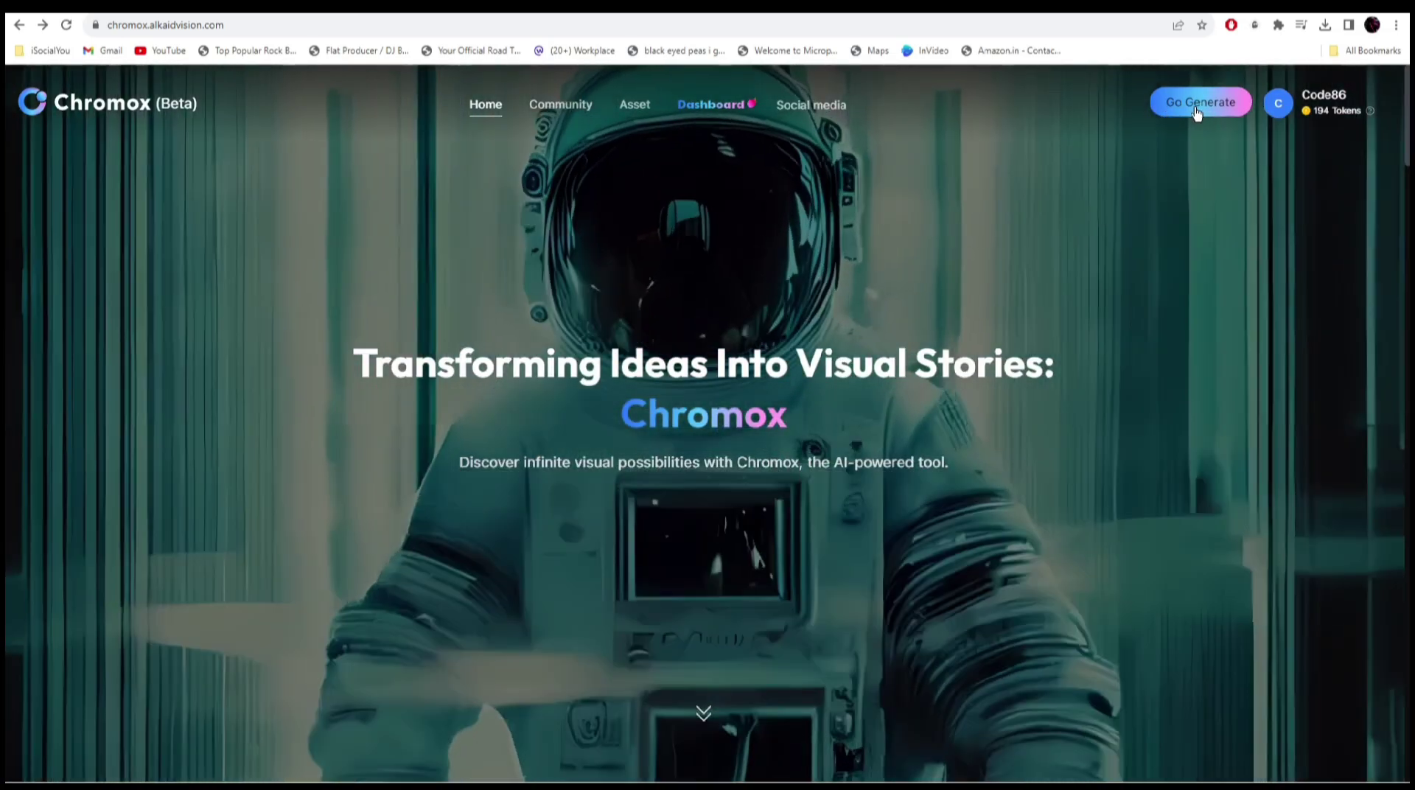
Open the video generator and browse the community videos and their prompts in the Playground
left_click(1200, 103)
scroll(904, 386, "up", 4)
scroll(904, 386, "down", 3)
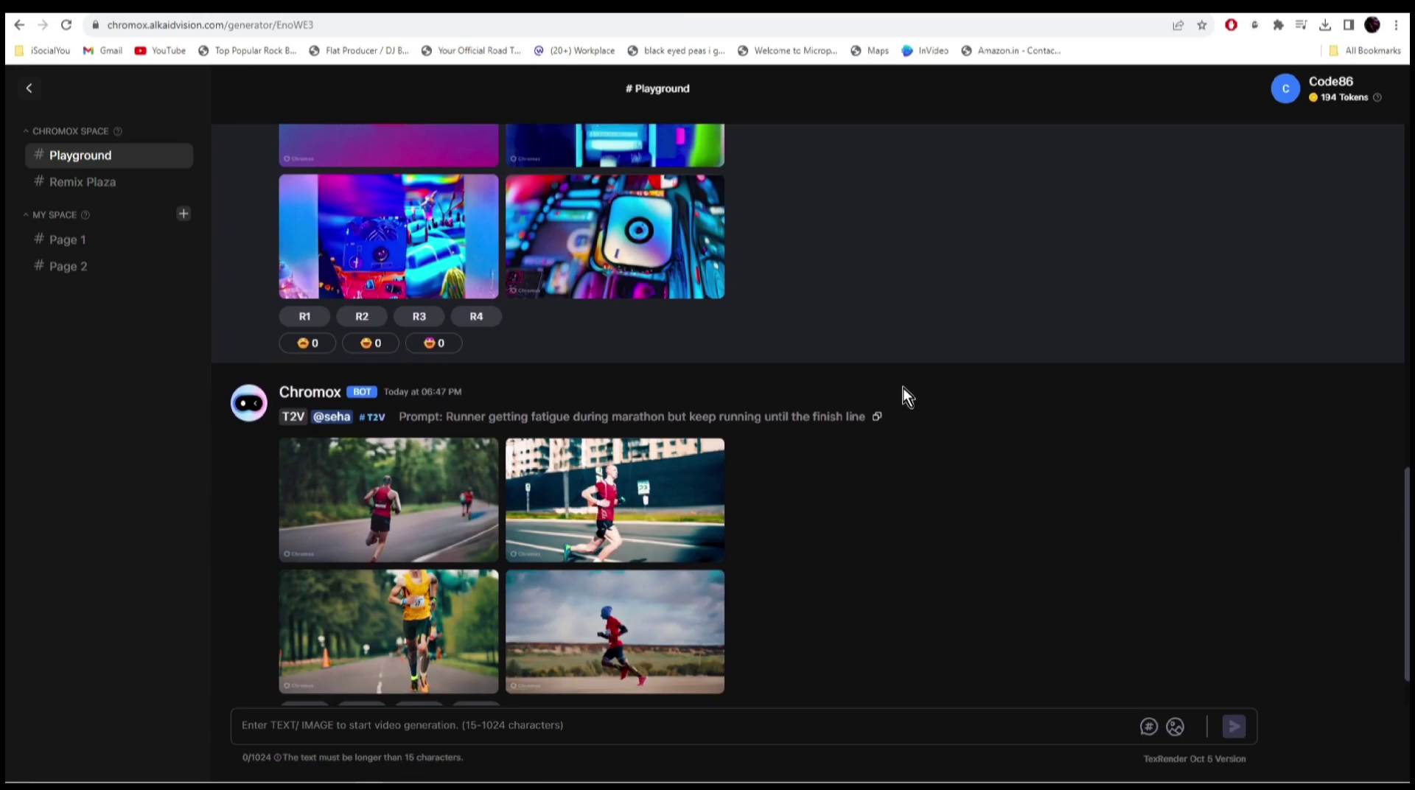
scroll(847, 552, "up", 4)
scroll(850, 546, "up", 1)
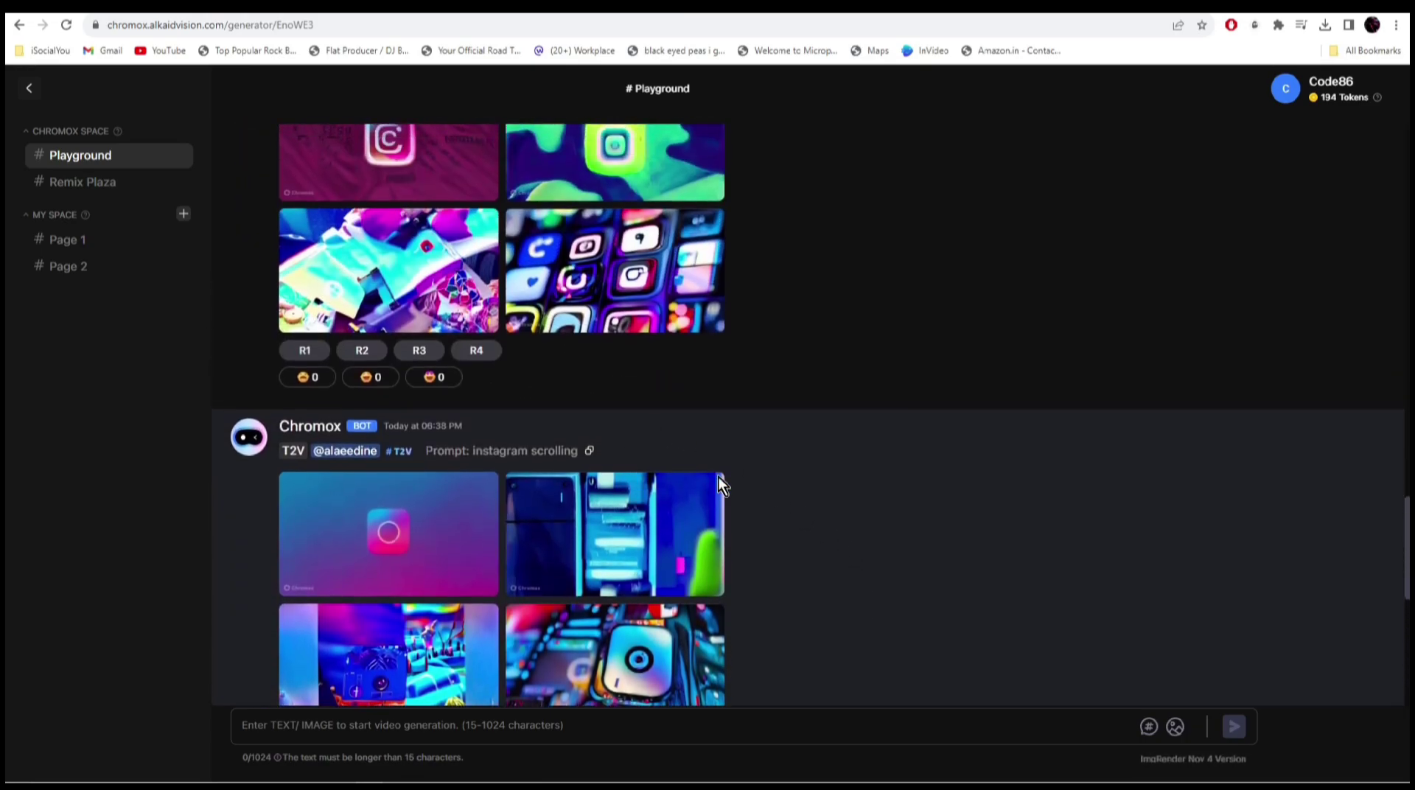
scroll(842, 408, "up", 4)
scroll(841, 409, "up", 5)
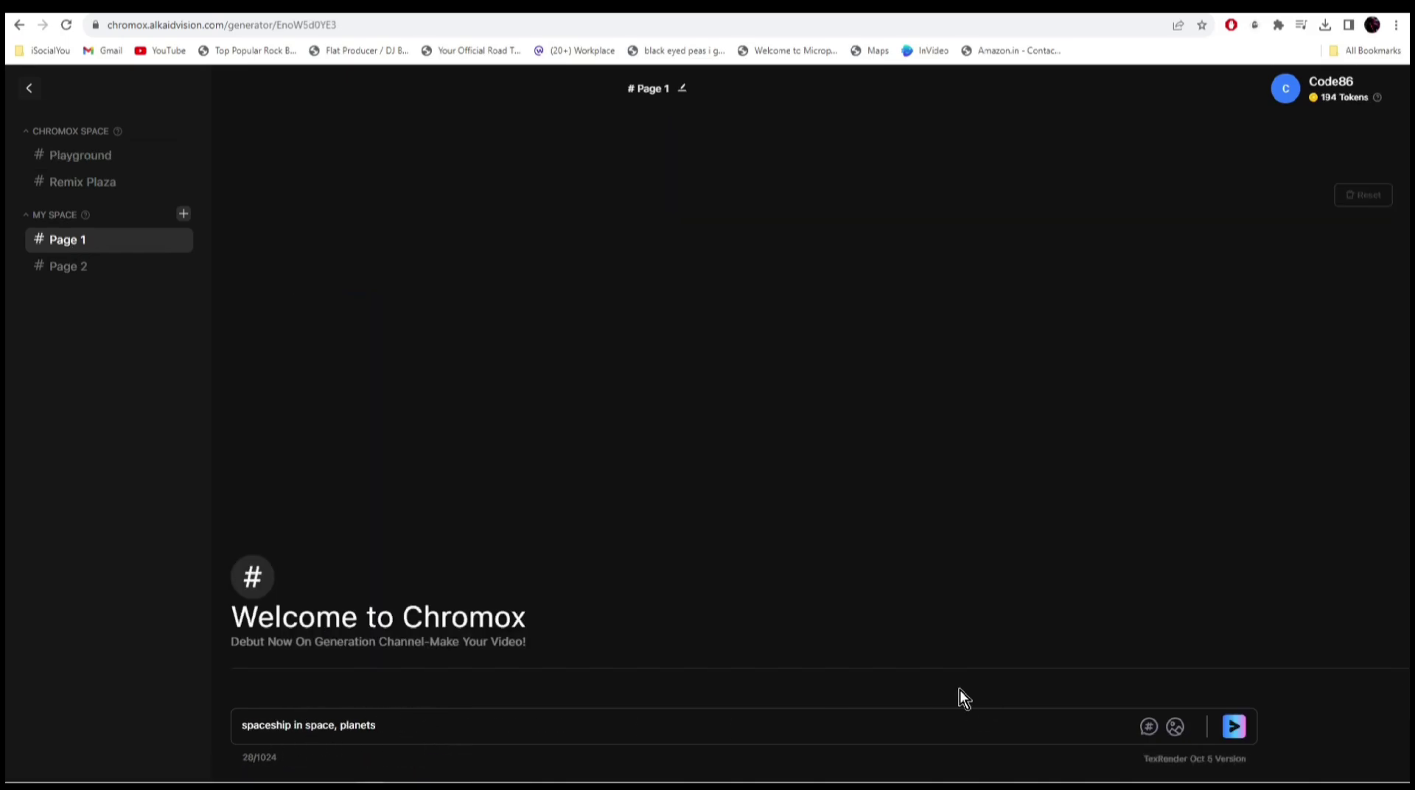
Generate videos on Page 1 from the prompt "spaceship in space, planets" and view several of the resulting clips in full screen
key("Return")
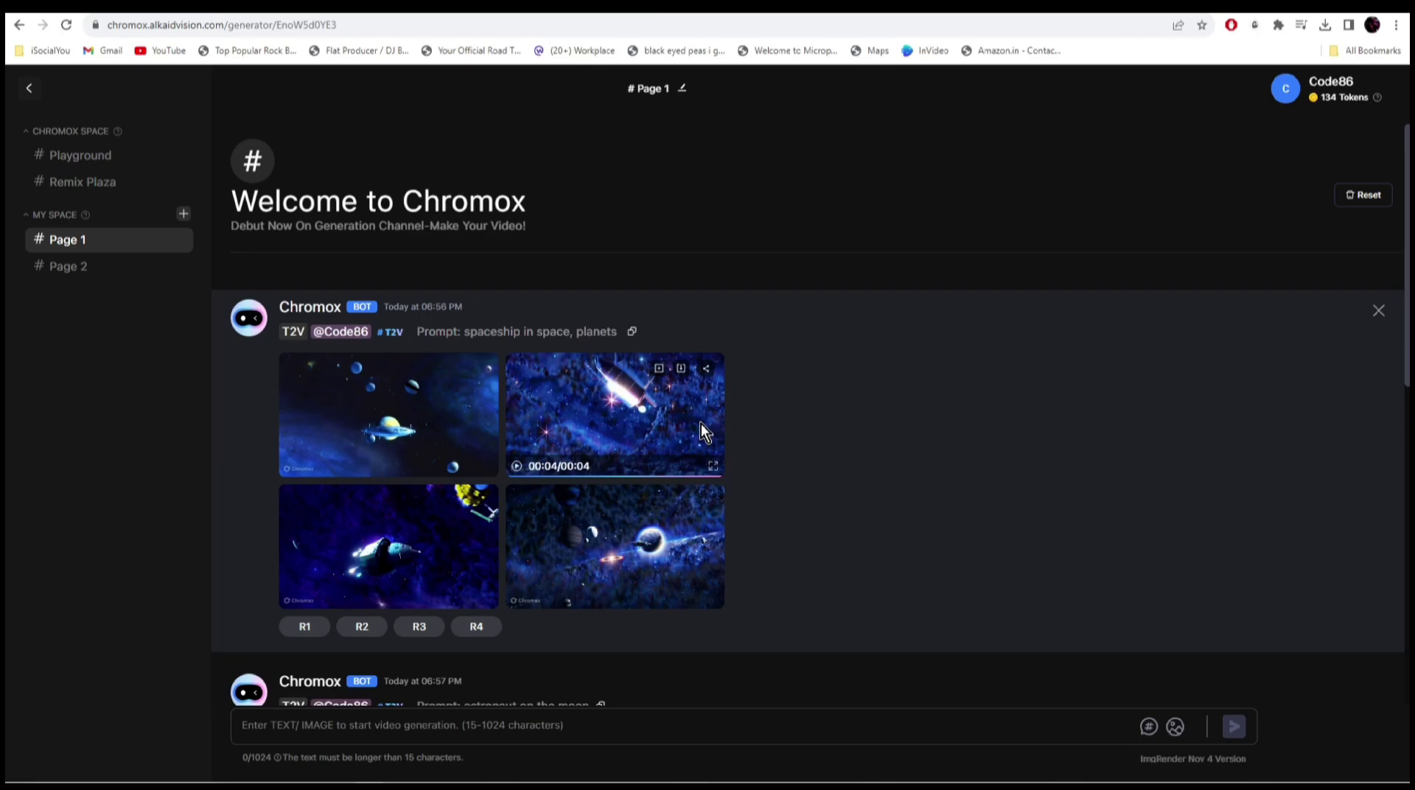
left_click(487, 465)
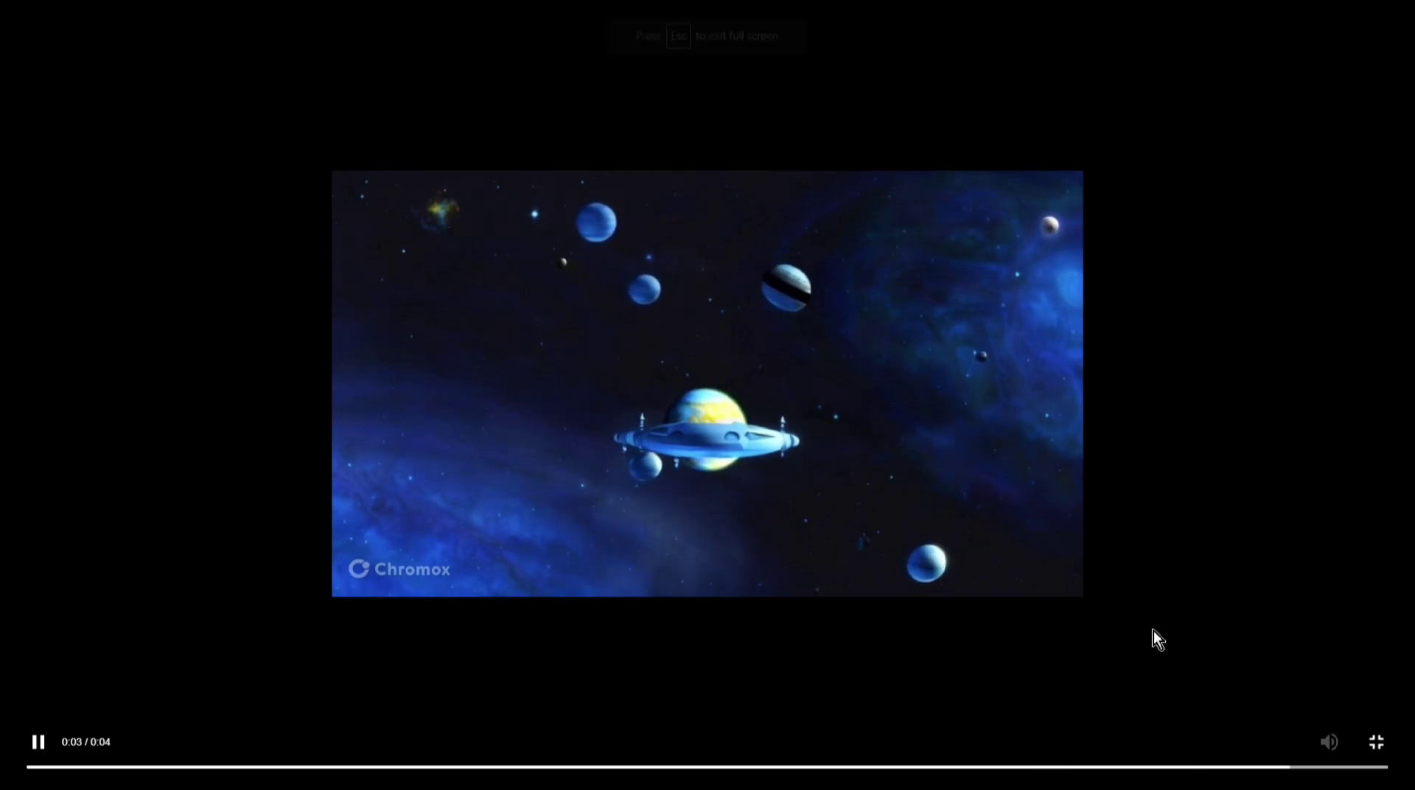
left_click(1368, 733)
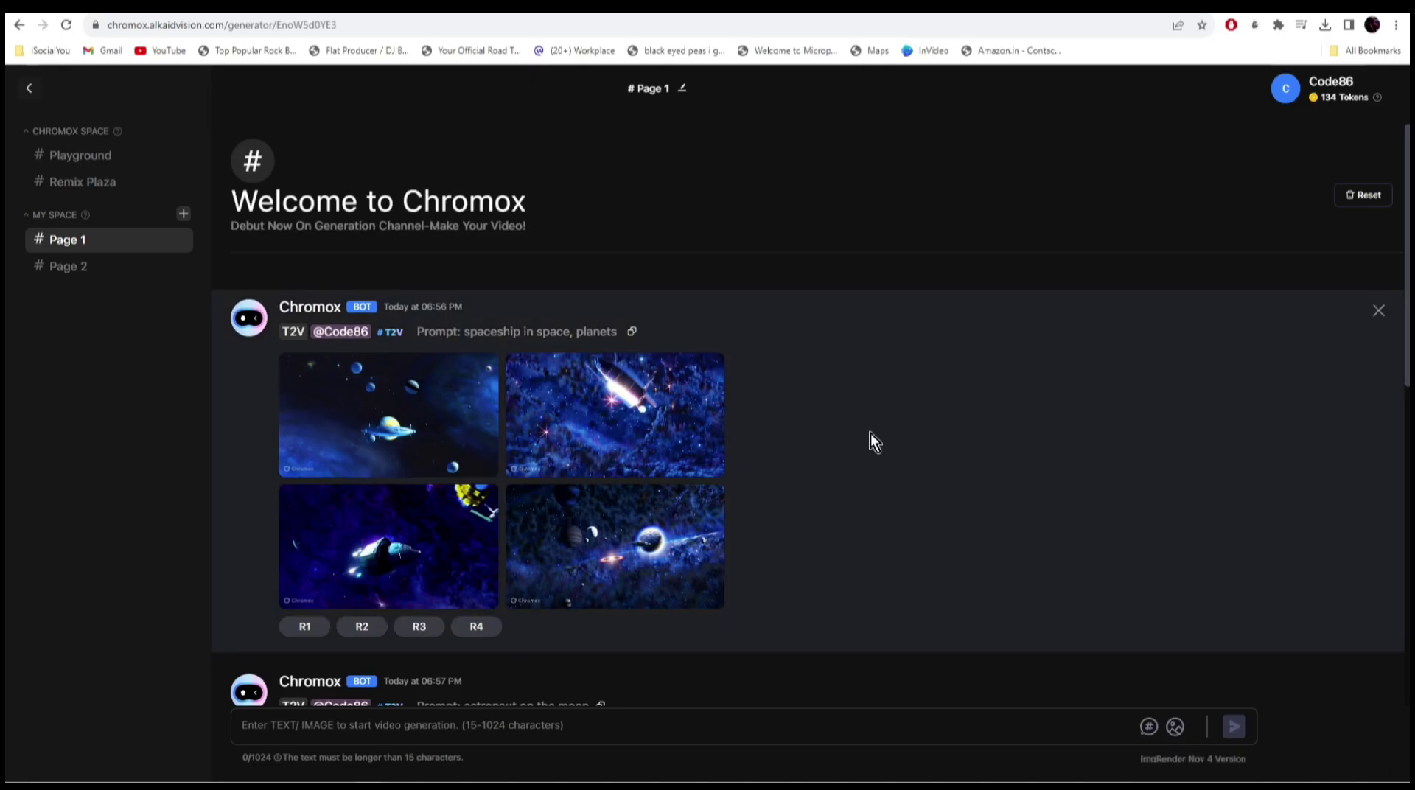
left_click(487, 599)
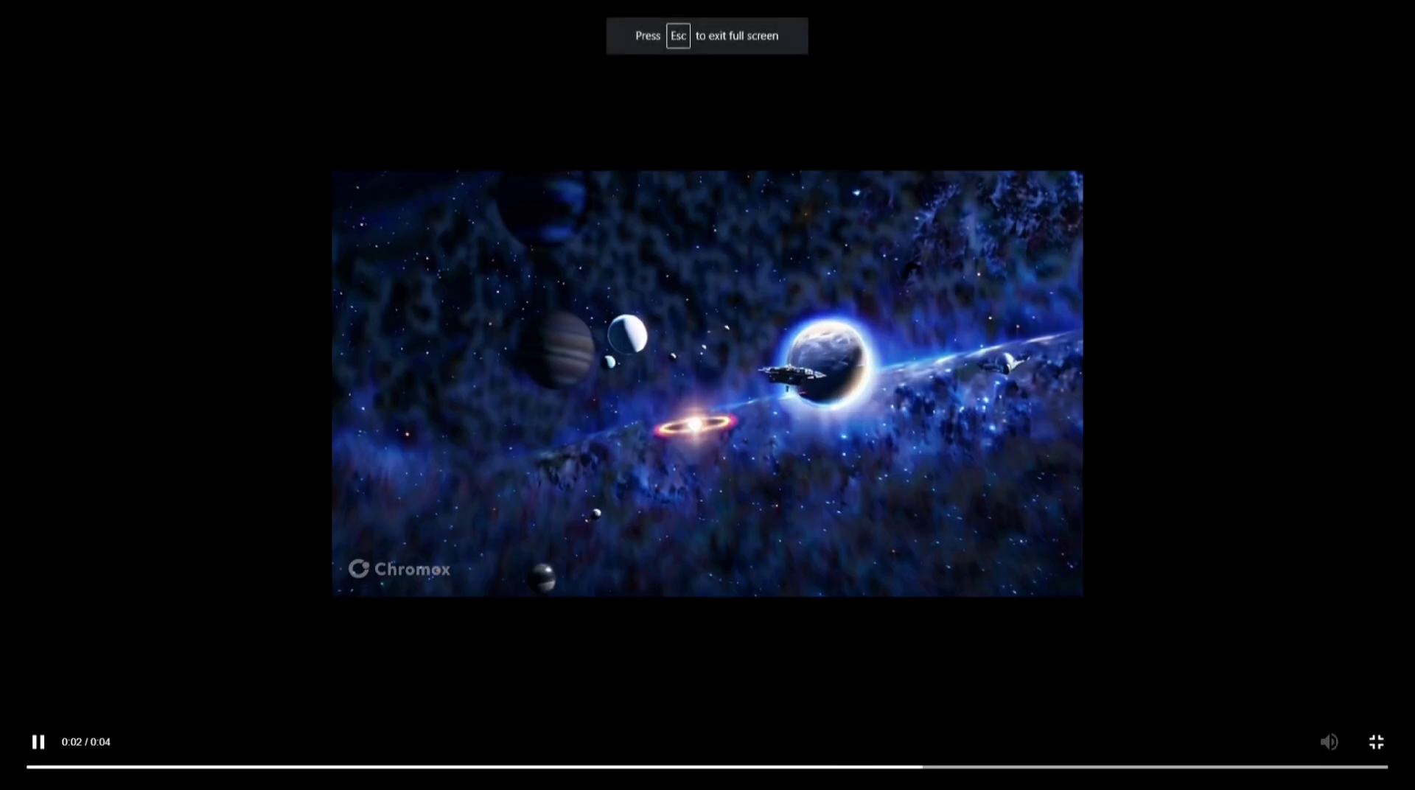
key("Escape")
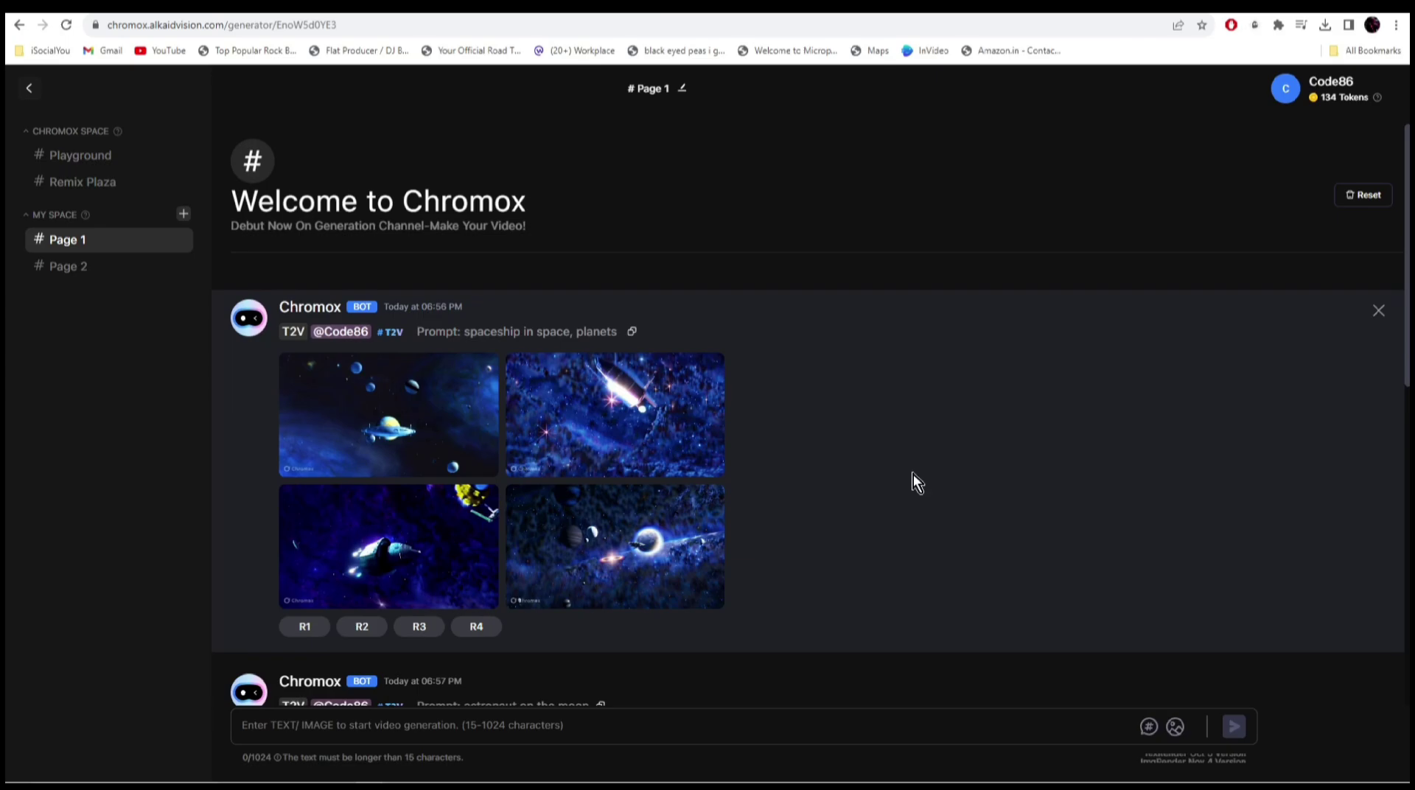
View a clip from the "astronaut on the moon" prompt and the first two sunset lake clips in full screen
scroll(891, 456, "down", 2)
scroll(882, 446, "down", 4)
scroll(796, 395, "up", 1)
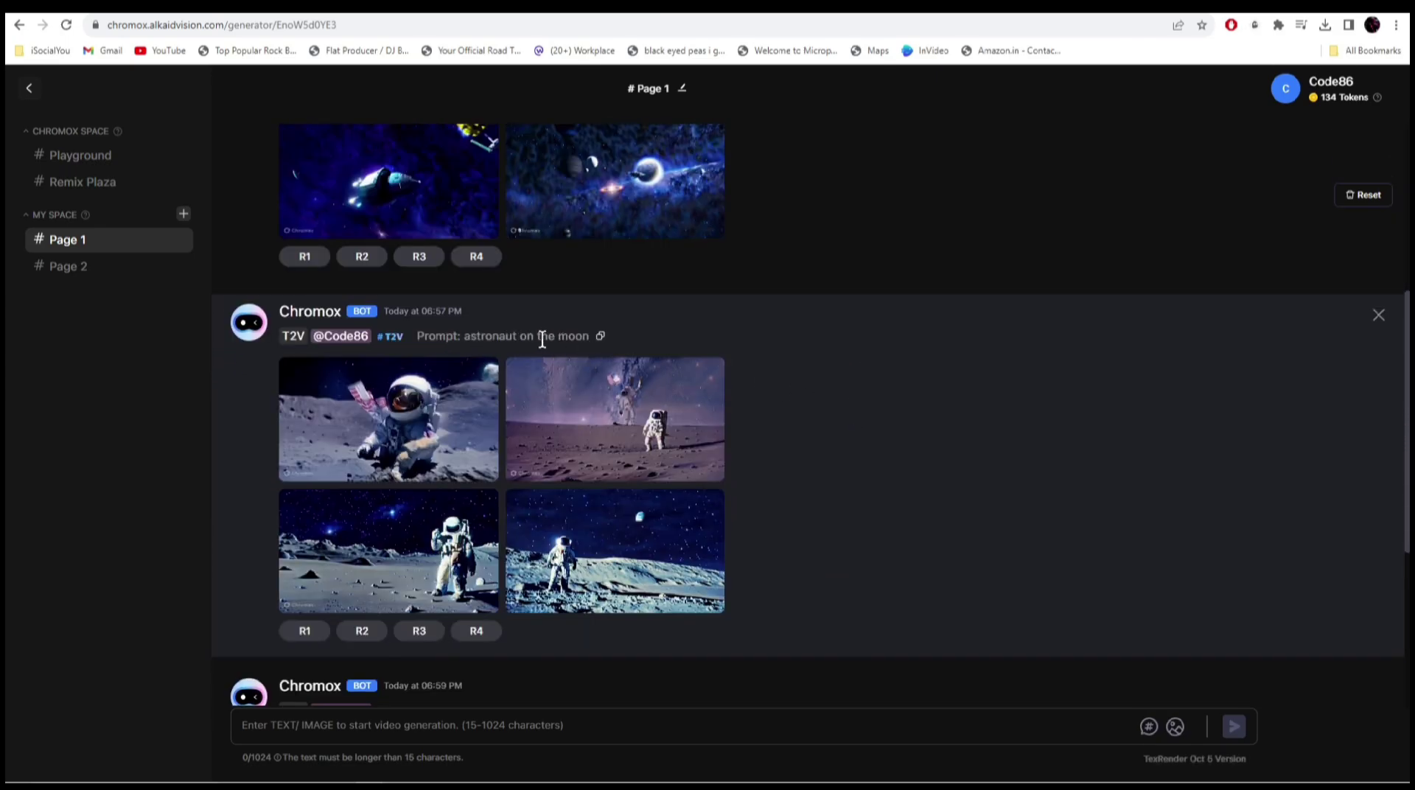
left_click(487, 471)
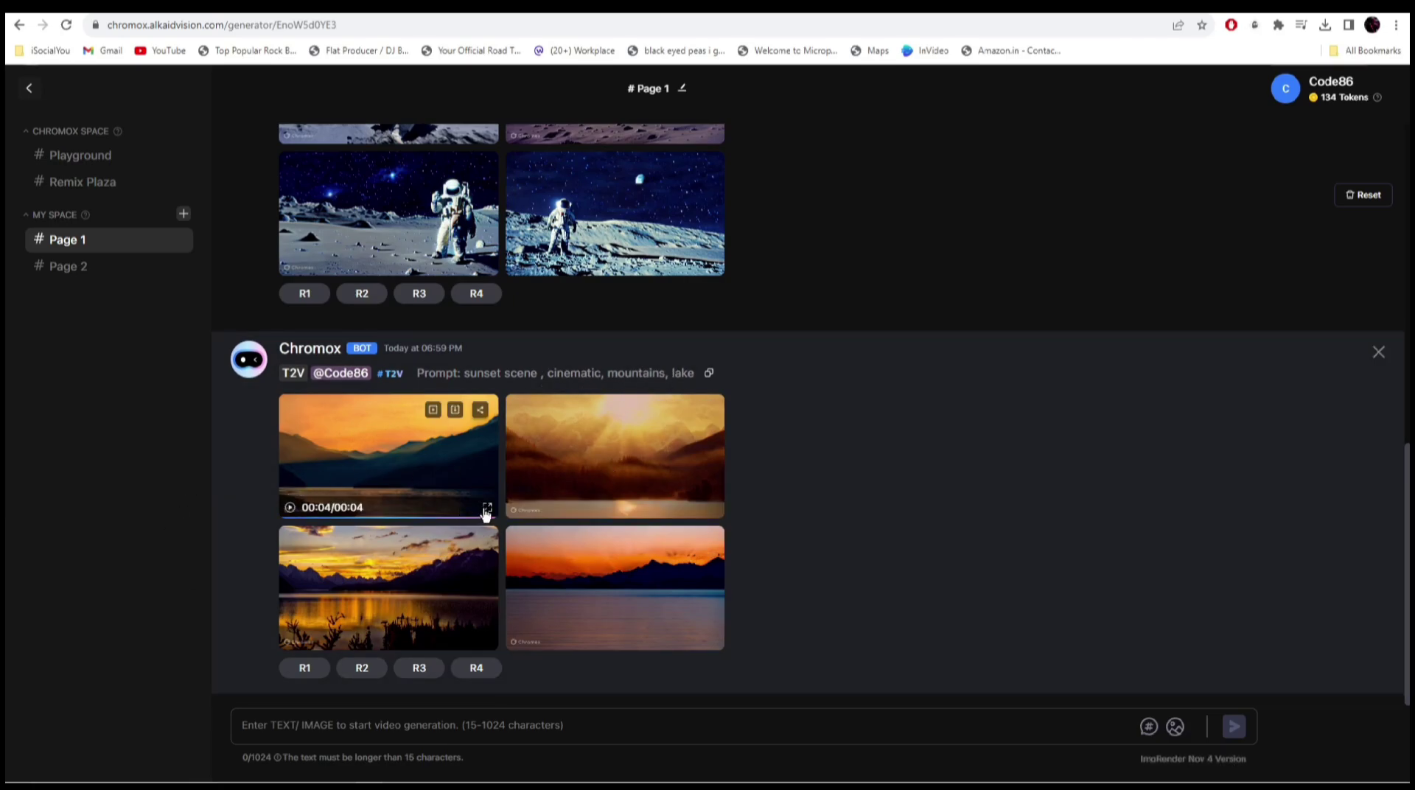
left_click(486, 509)
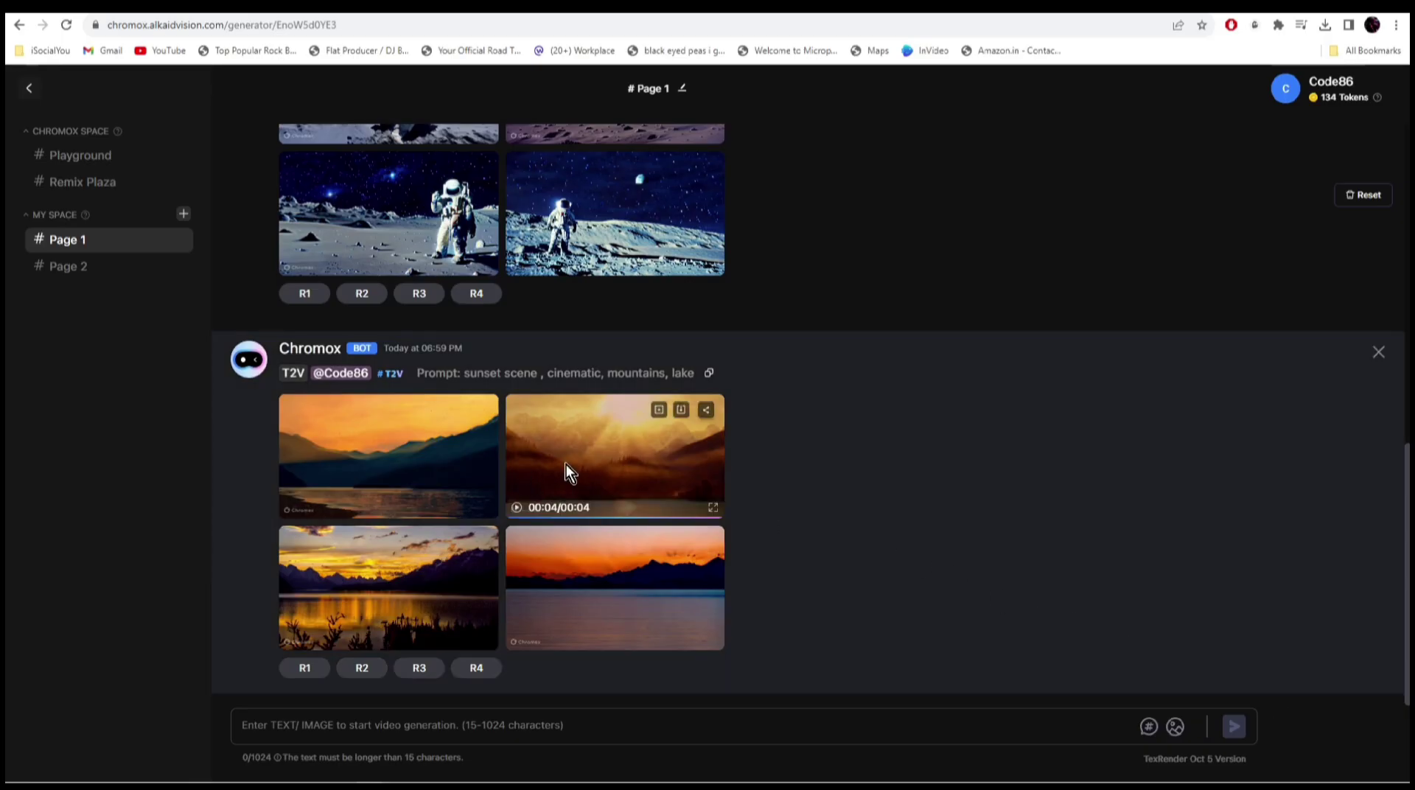
left_click(707, 507)
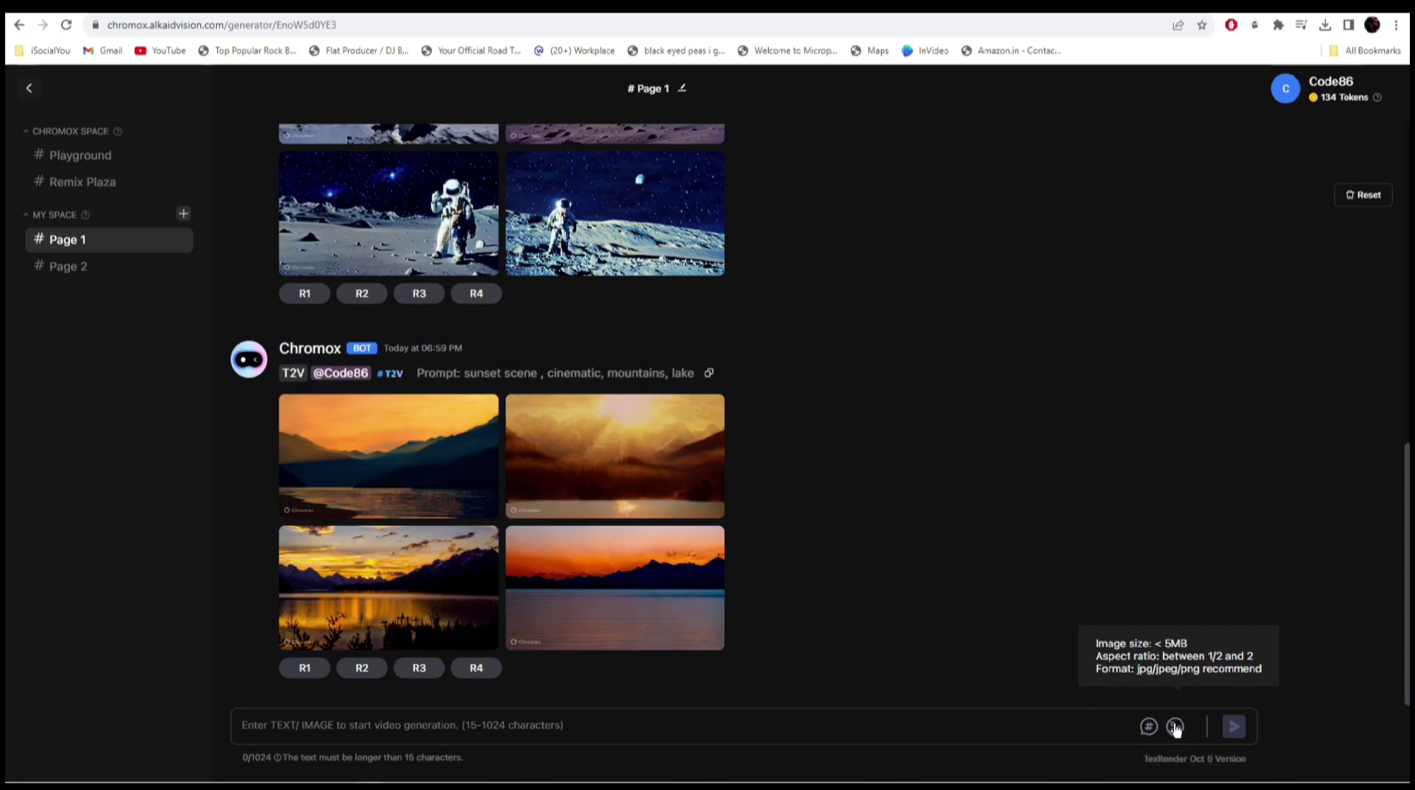
Generate an image-to-video from the alchemyrefiner_alchemymagic_3 picture in New folder (4), and clear the attached image from the prompt
left_click(1175, 727)
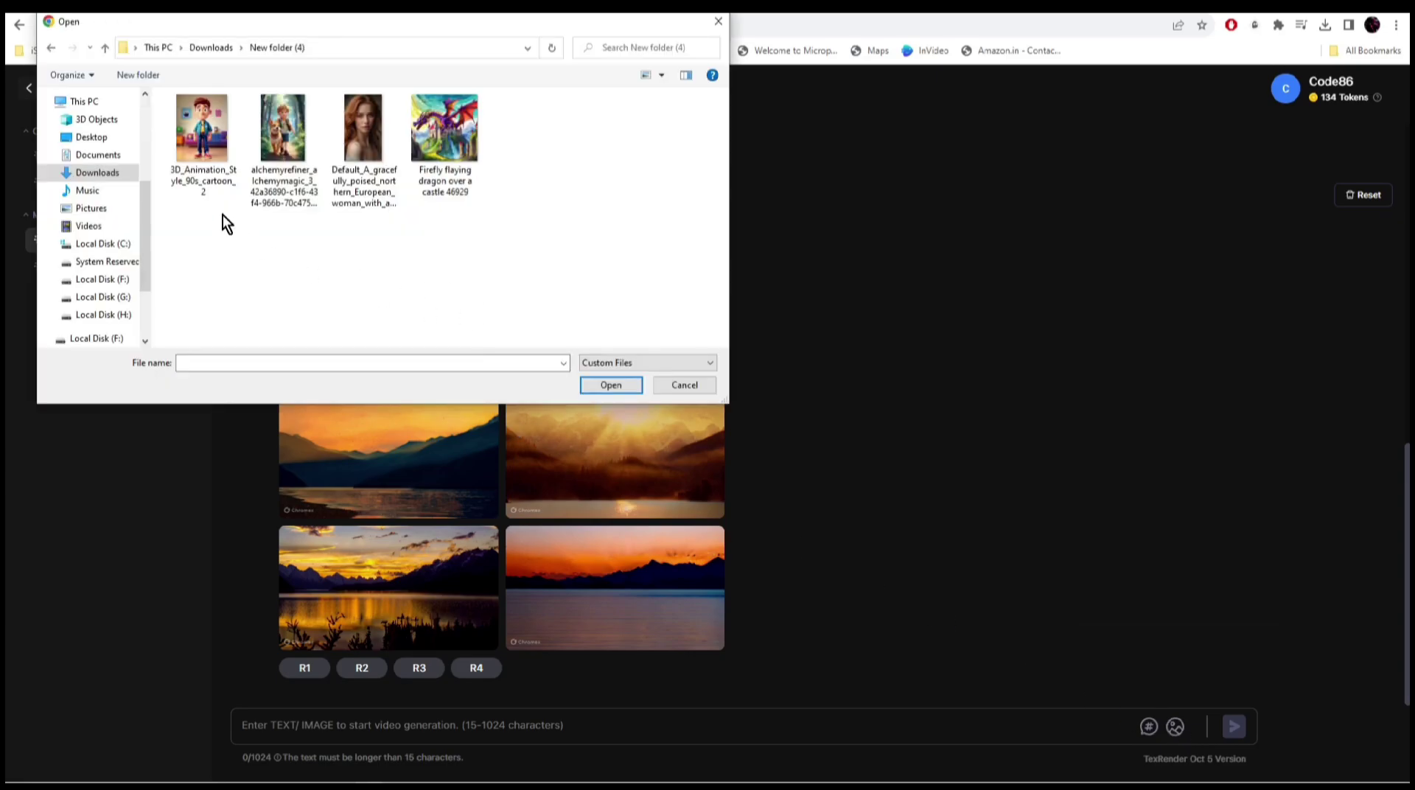
double_click(282, 128)
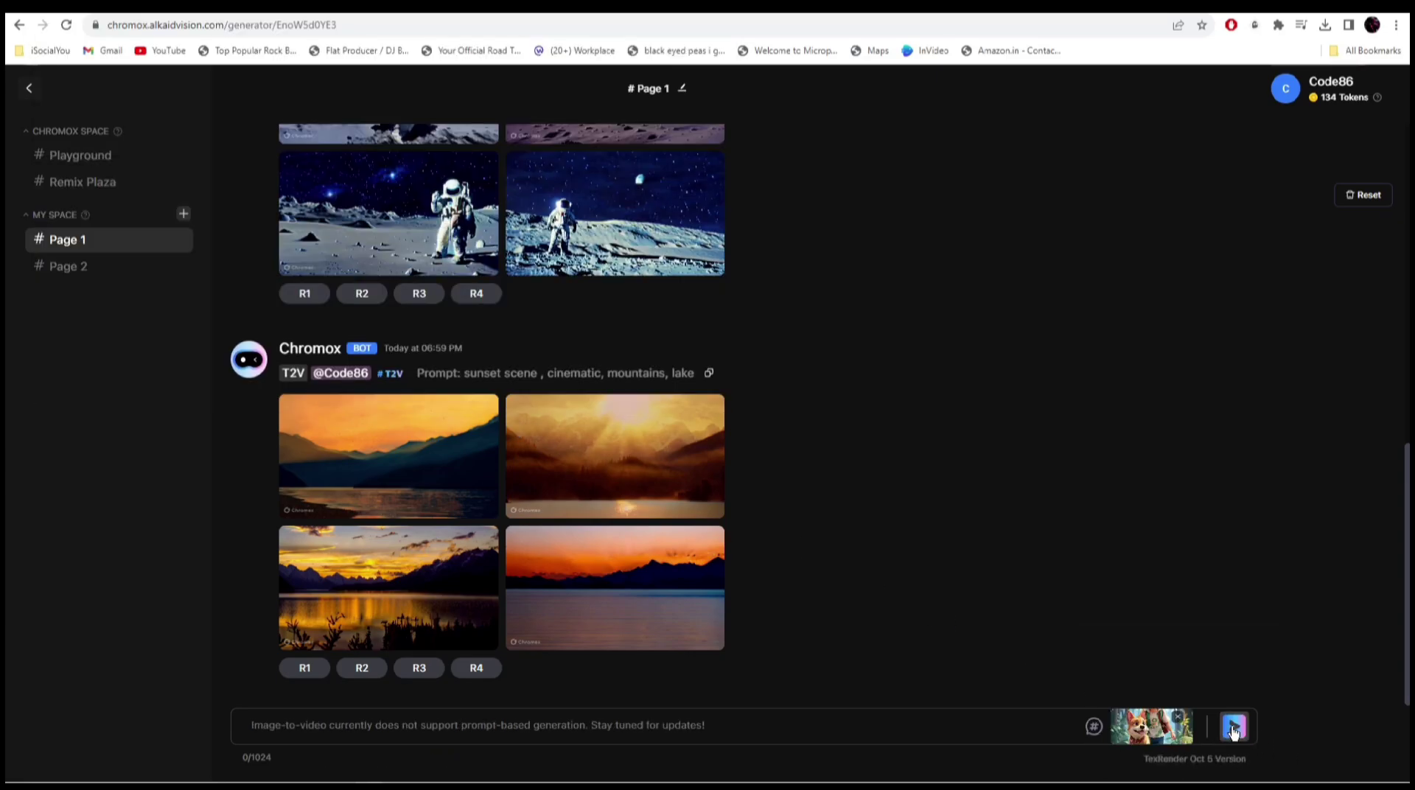
left_click(1233, 729)
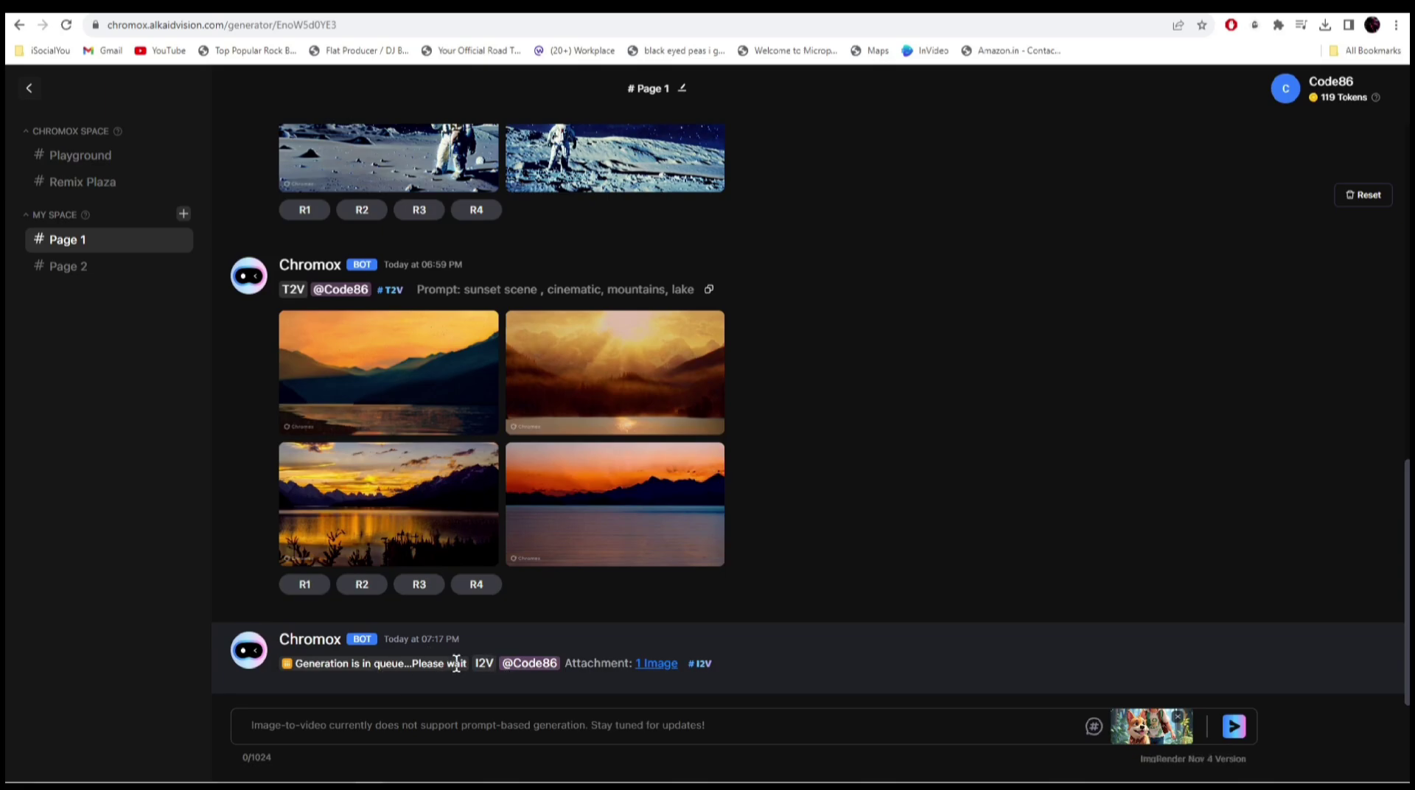
left_click(1184, 721)
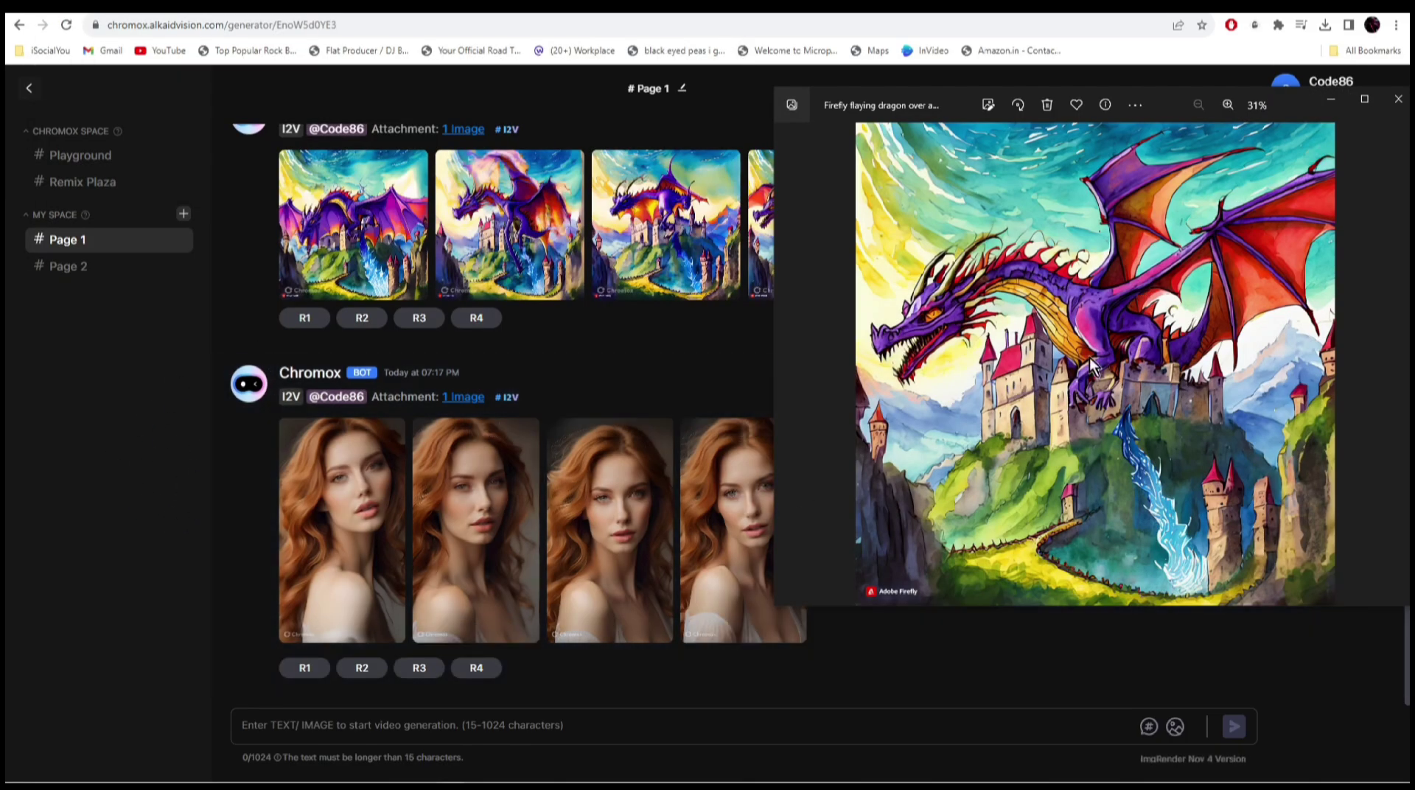
Check the source images in the photo viewer, and play the first, second and fourth dragon clips in full screen in the browser
left_click(1375, 379)
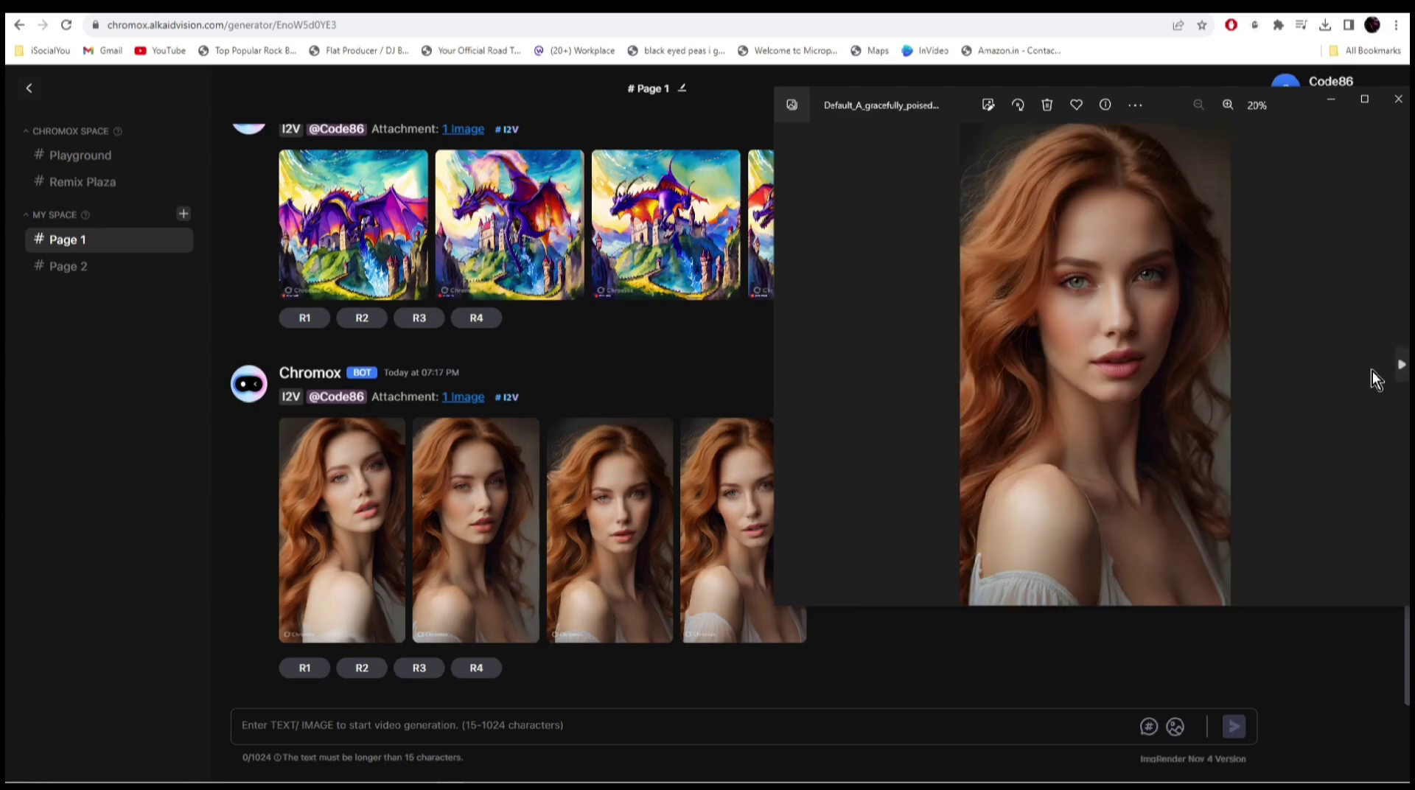
left_click(180, 396)
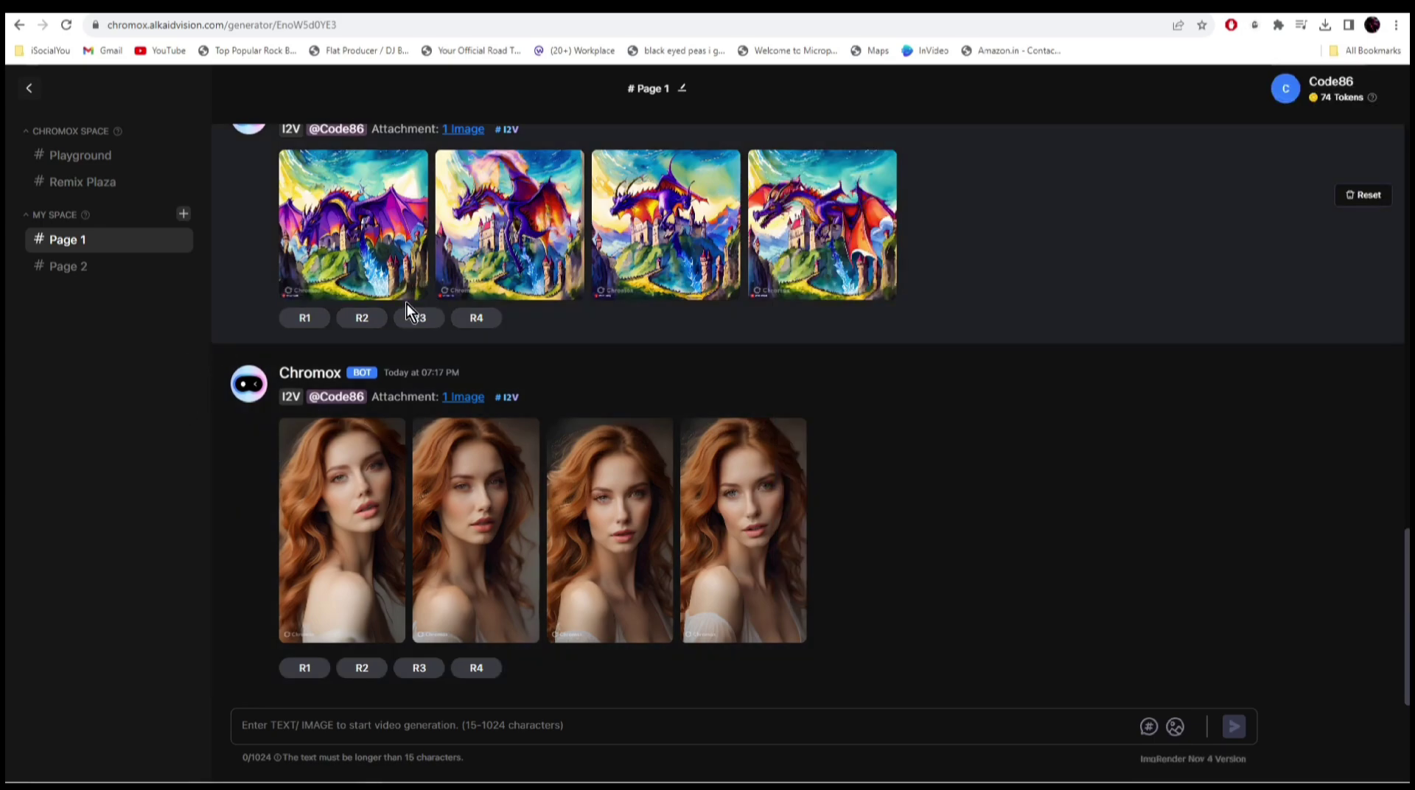
left_click(411, 291)
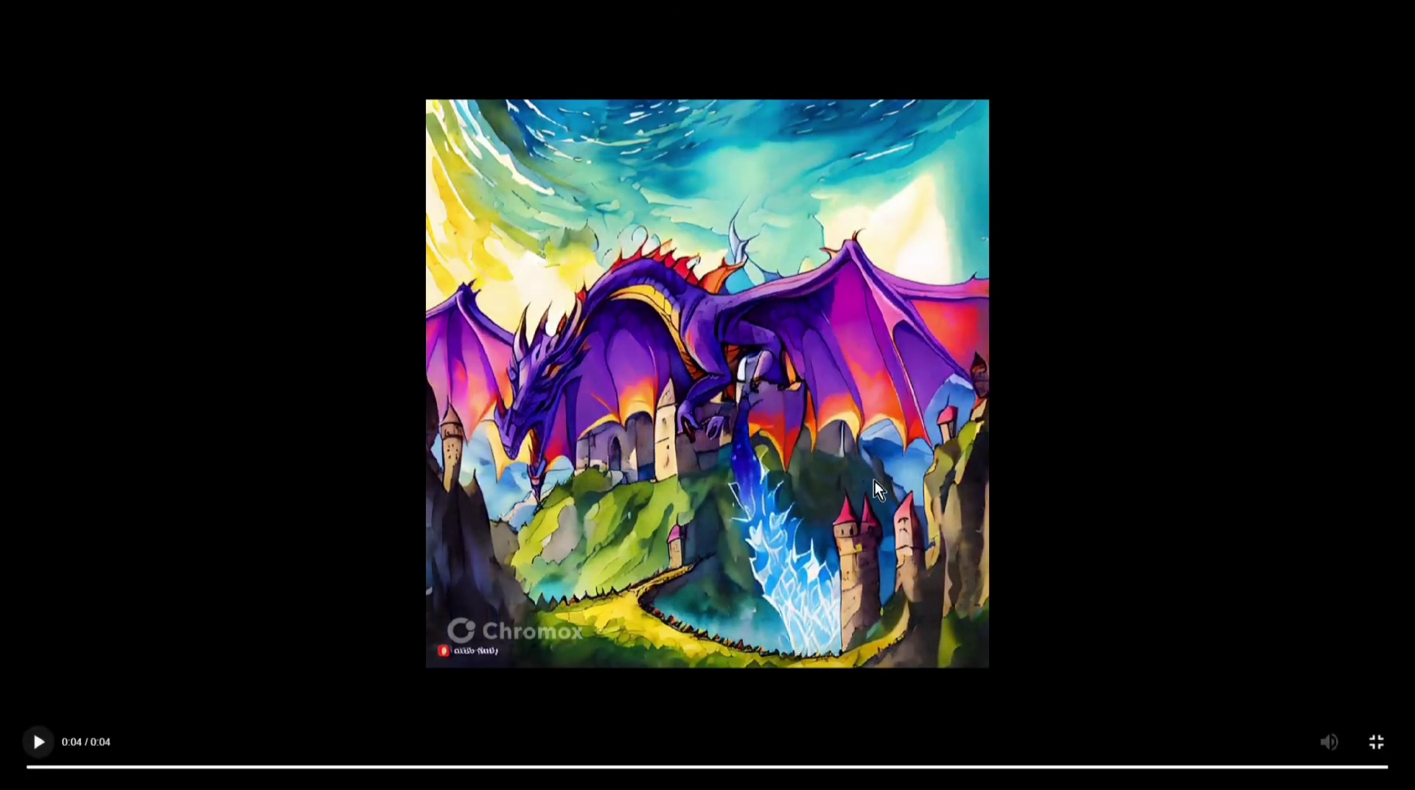
left_click(613, 423)
left_click(1376, 741)
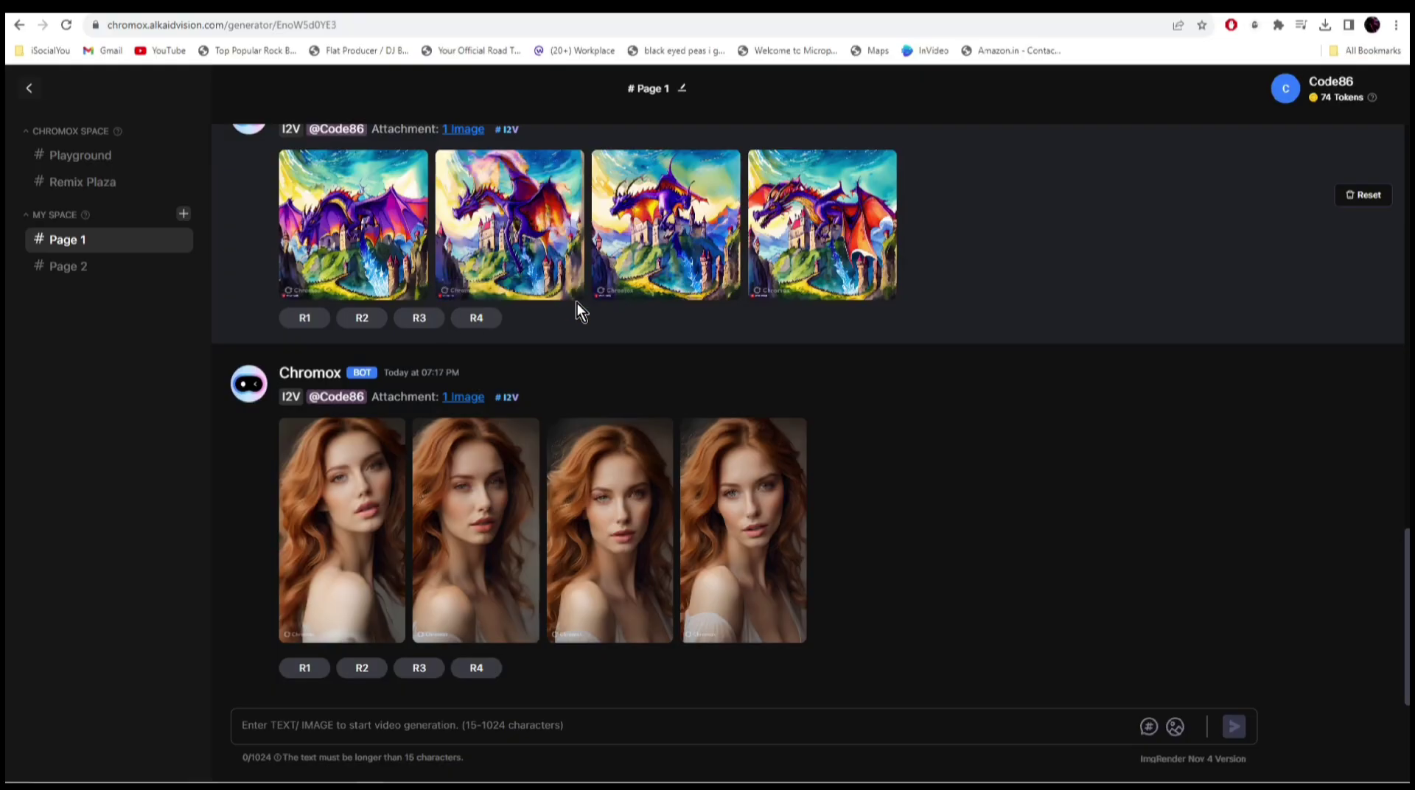
left_click(573, 292)
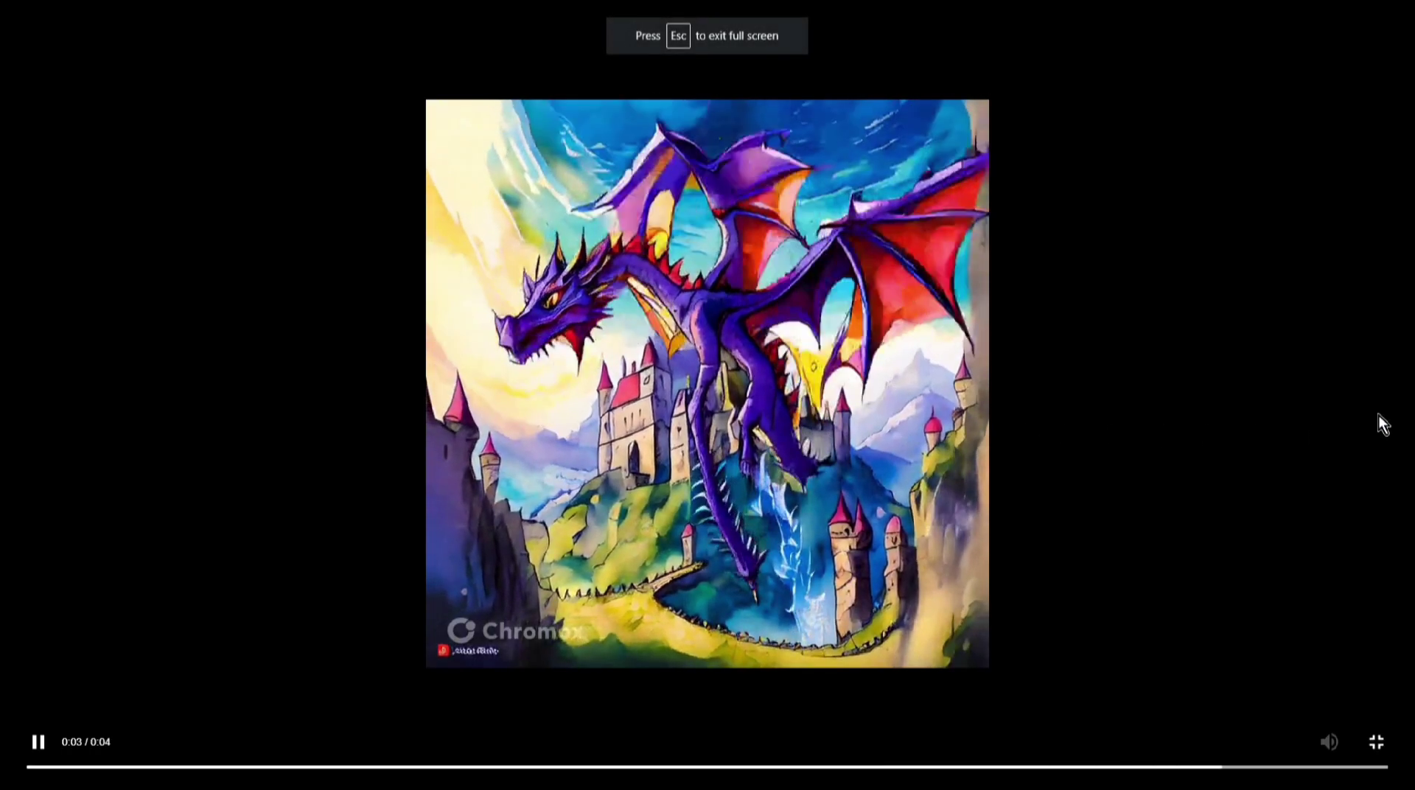
left_click(39, 740)
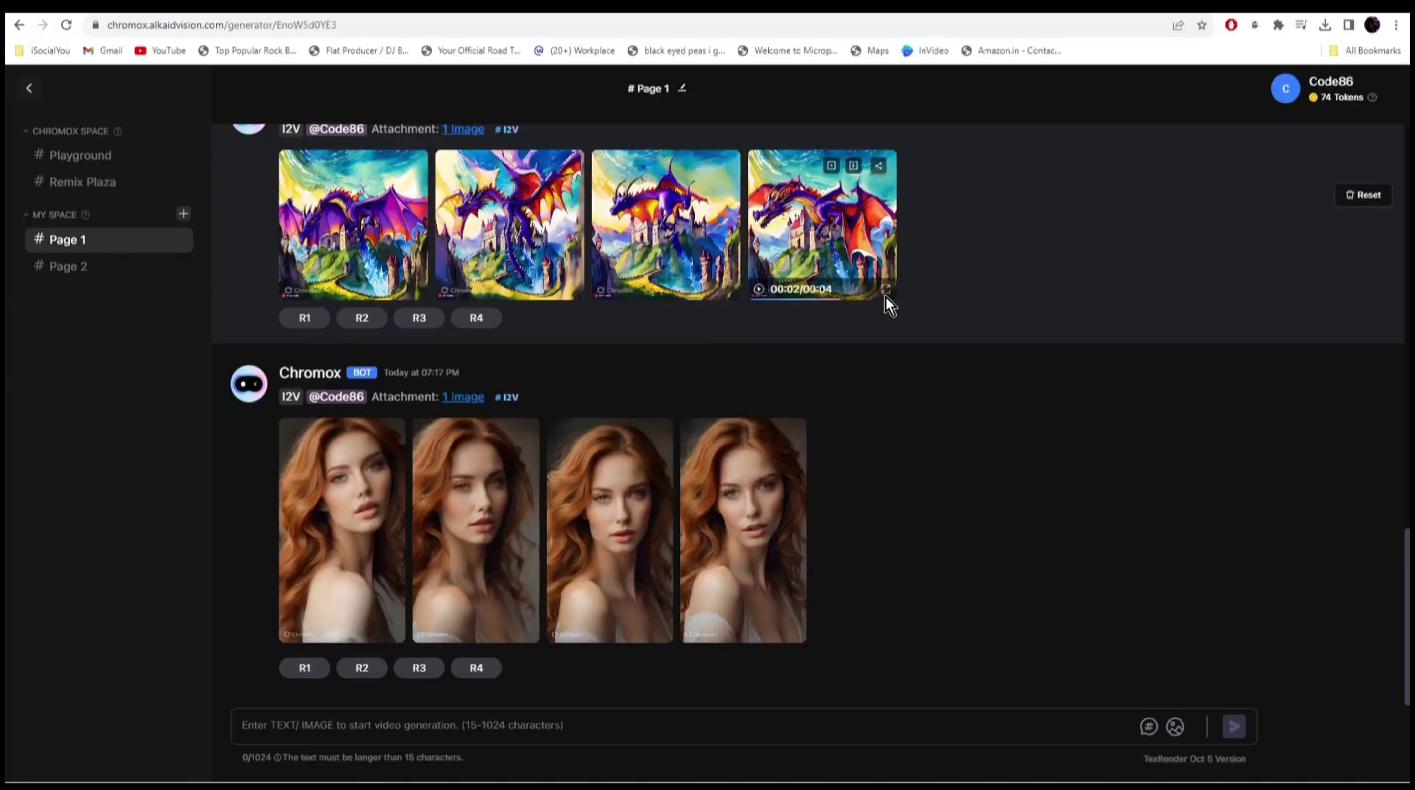
left_click(886, 292)
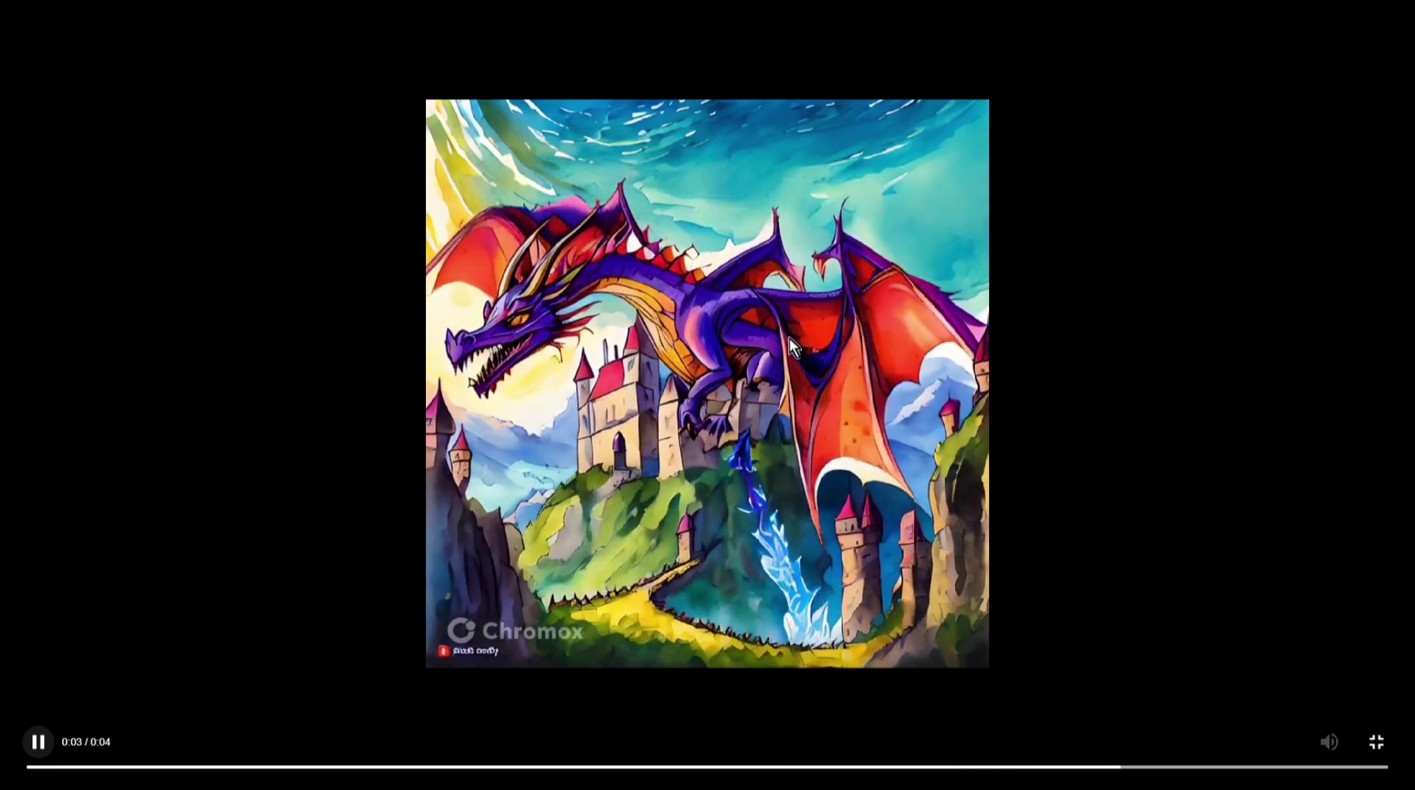
left_click(1376, 742)
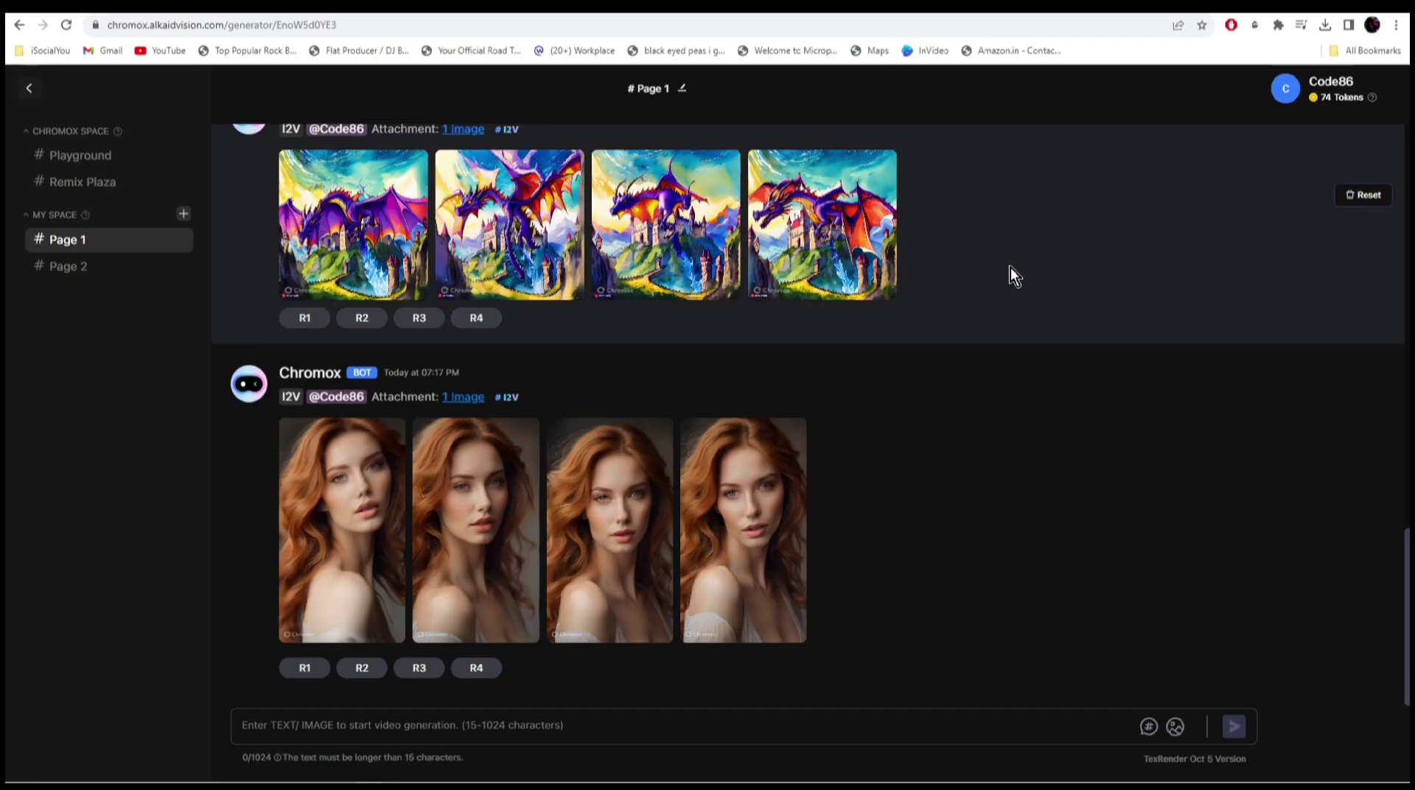
Play the first and second red-haired woman clips in full screen
left_click(394, 632)
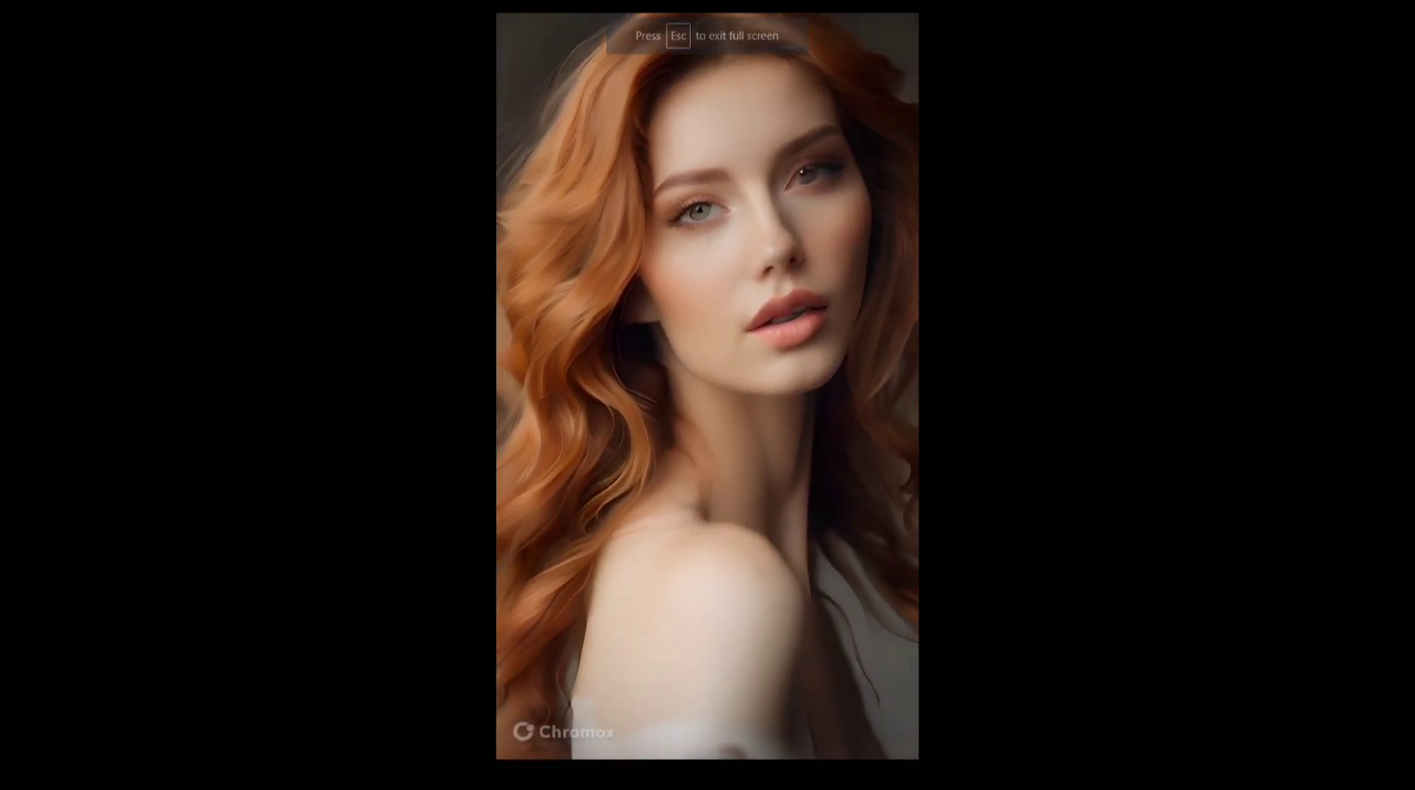
key("Escape")
left_click(527, 633)
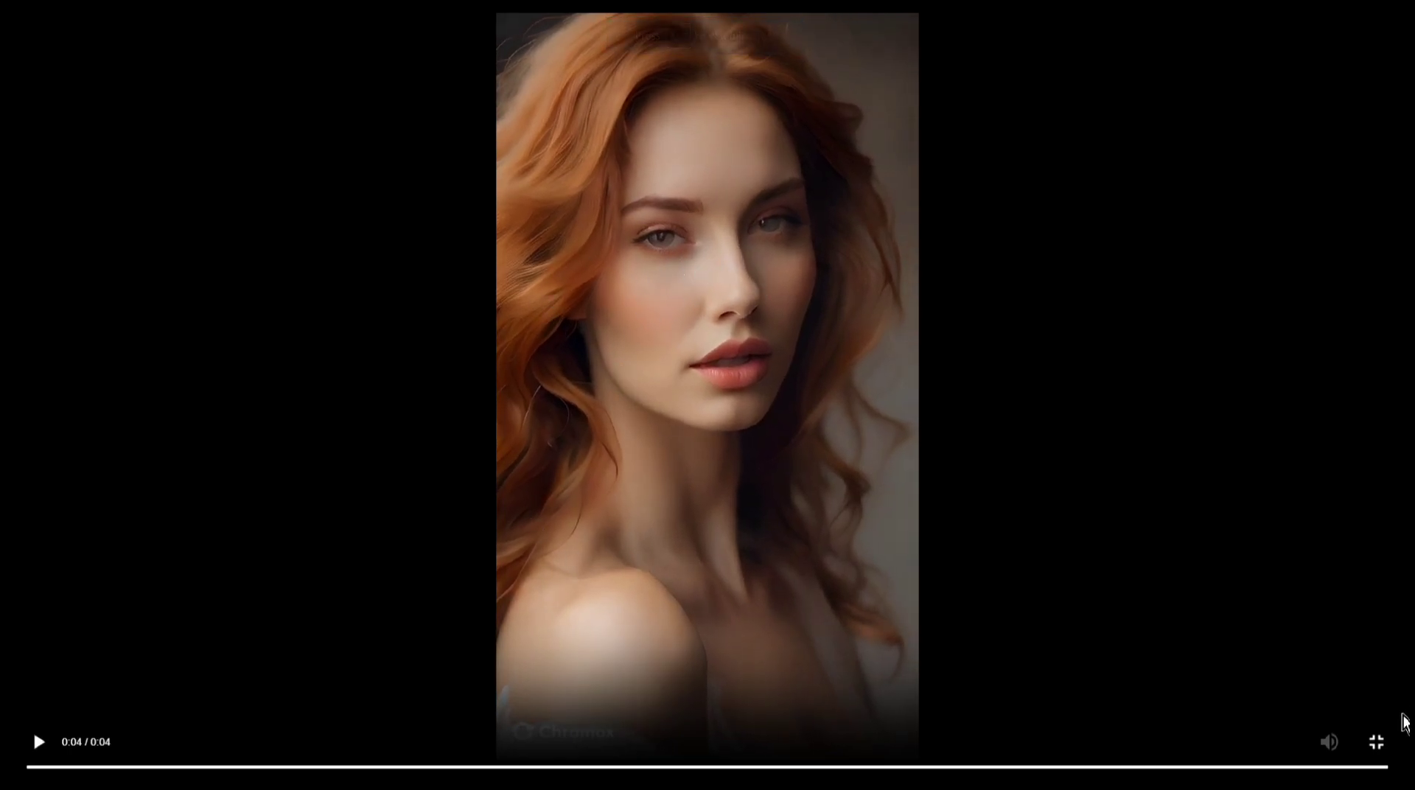
left_click(1376, 742)
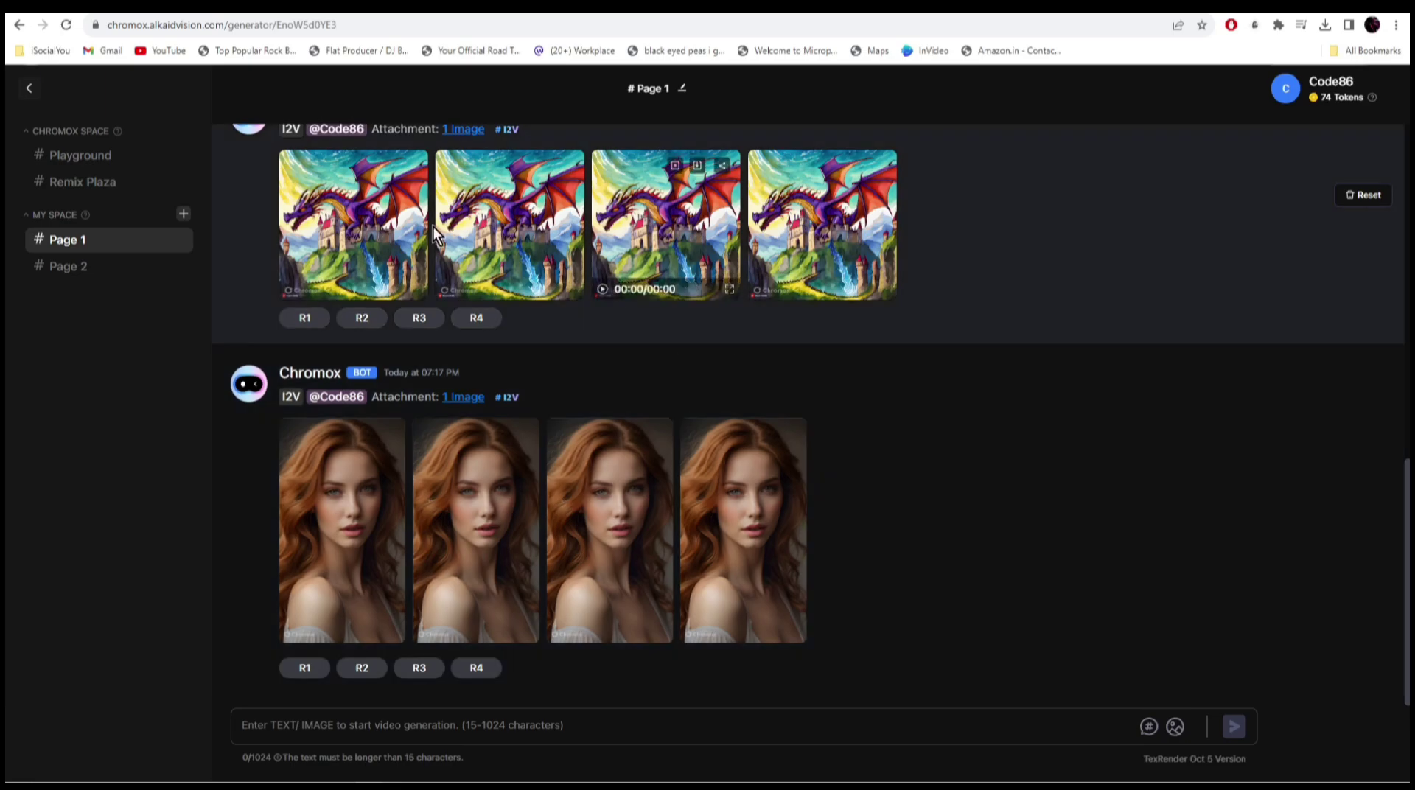
Regenerate videos from the first dragon clip with the R1 option
mouse_move(348, 243)
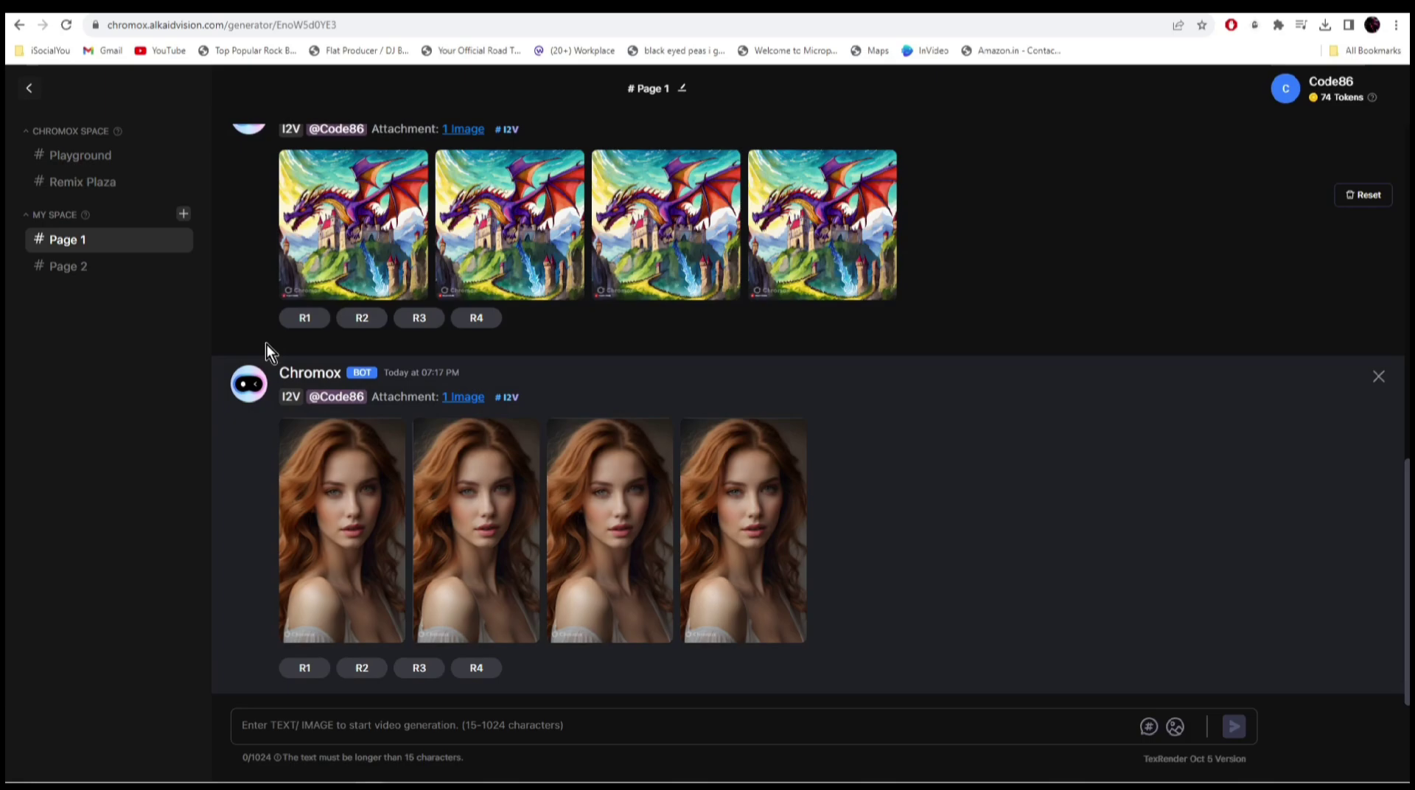
mouse_move(336, 267)
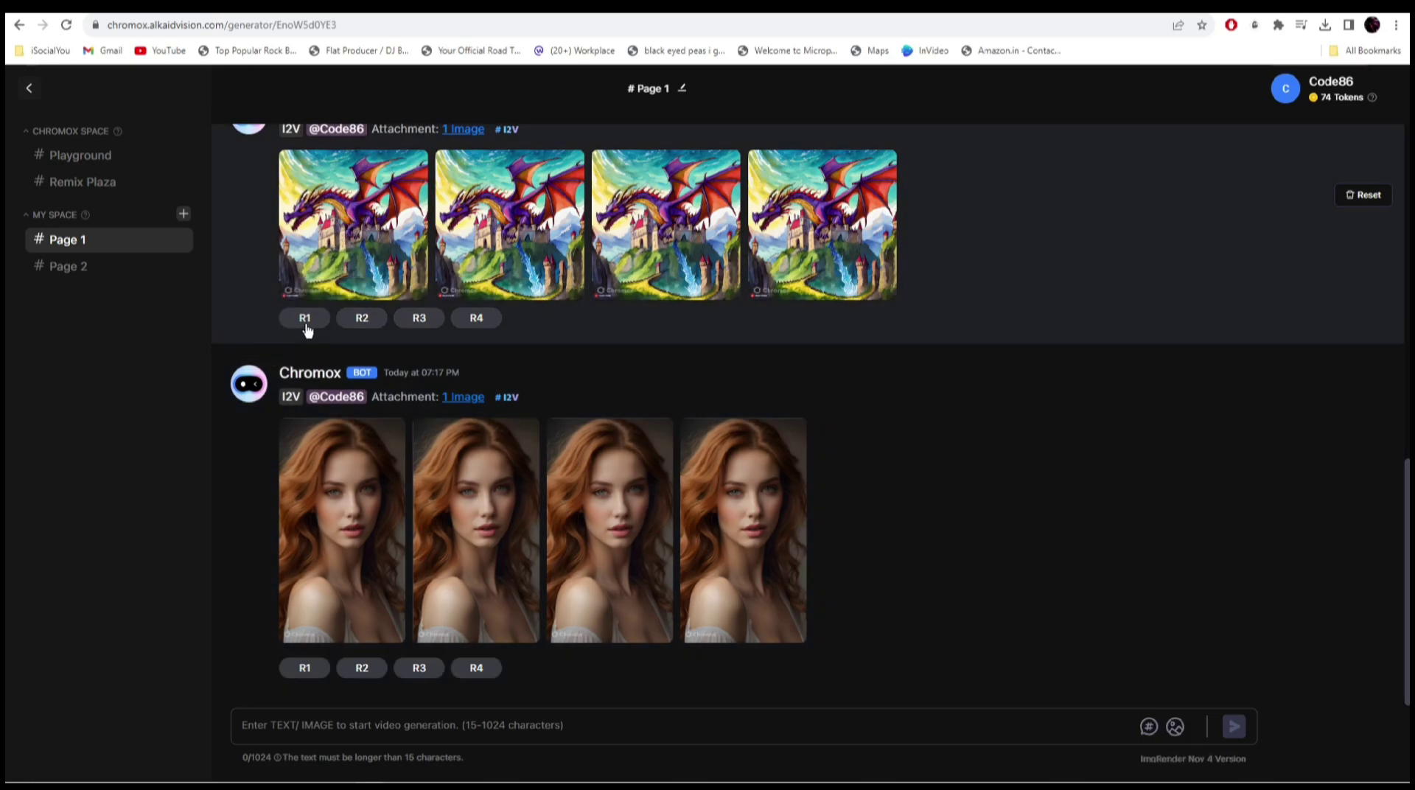
left_click(306, 318)
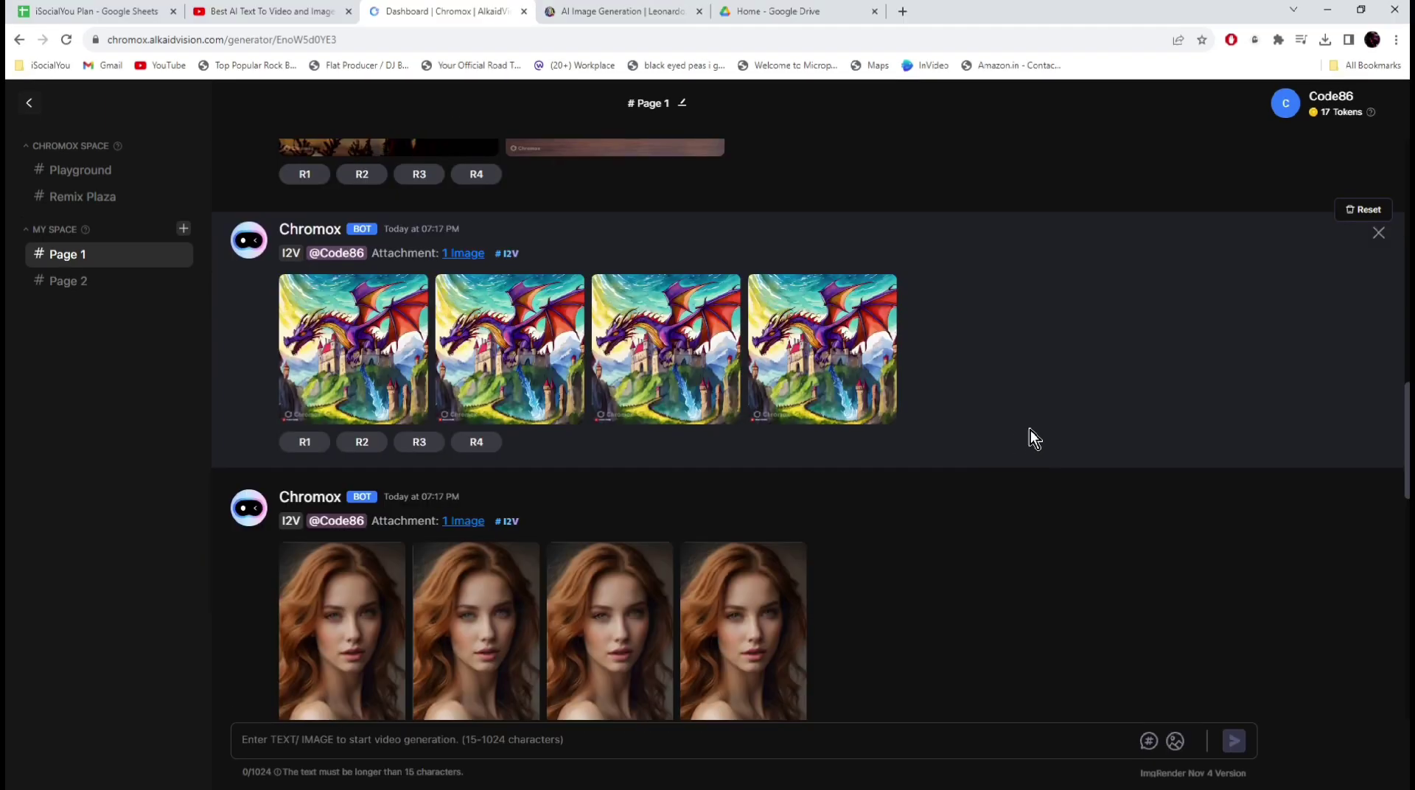
Play the first regenerated dragon clip in full screen and compare the new set with the original dragon clips
scroll(1028, 427, "down", 2)
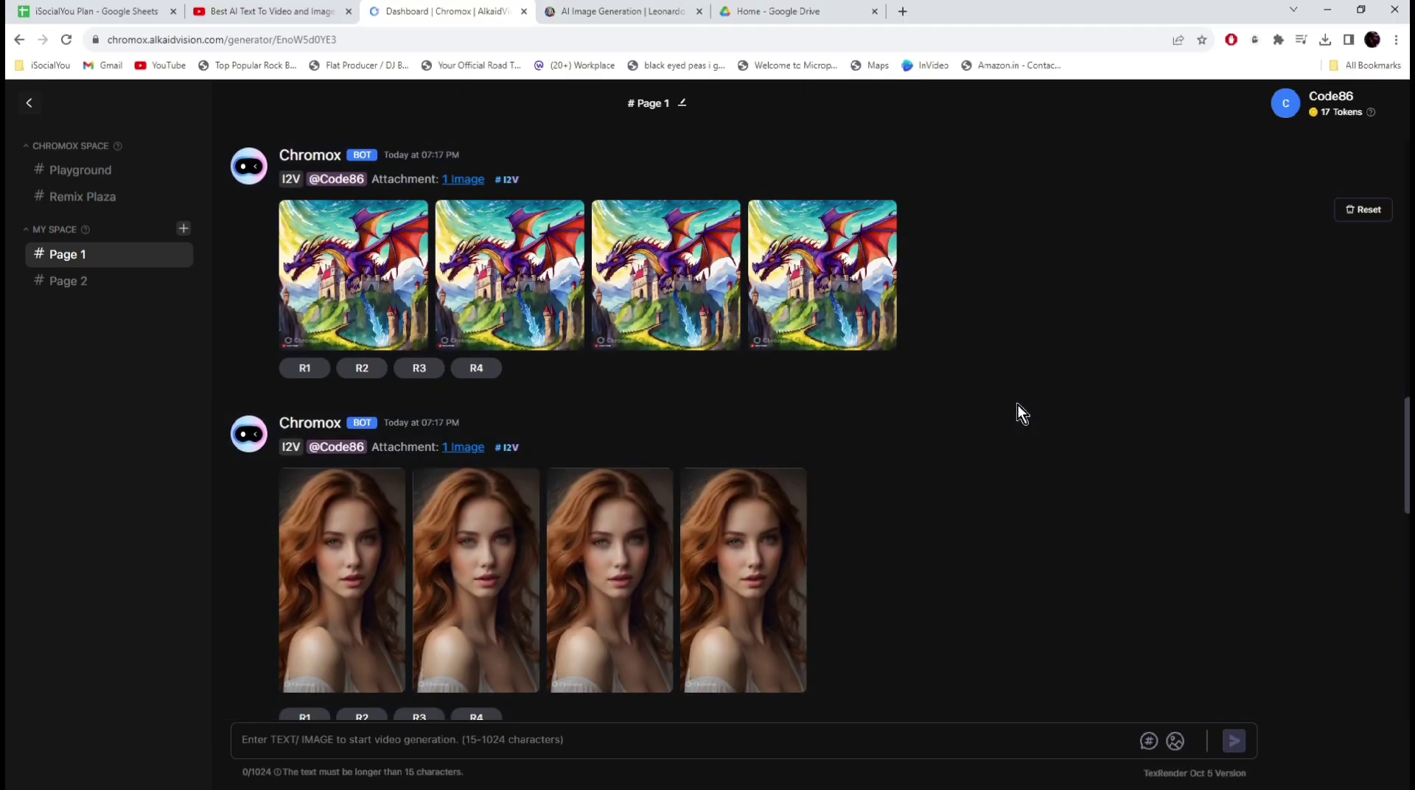
scroll(1001, 366, "down", 5)
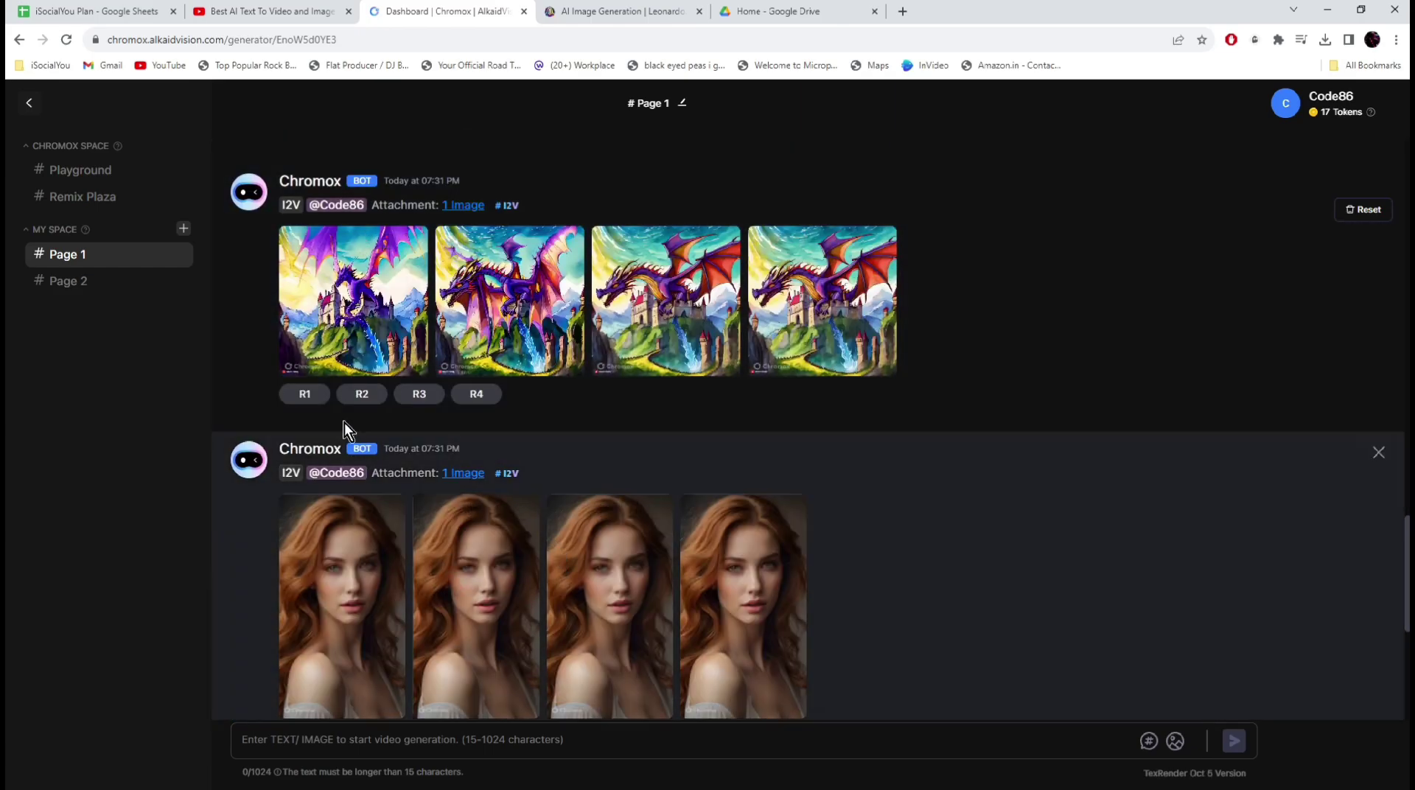
left_click(417, 368)
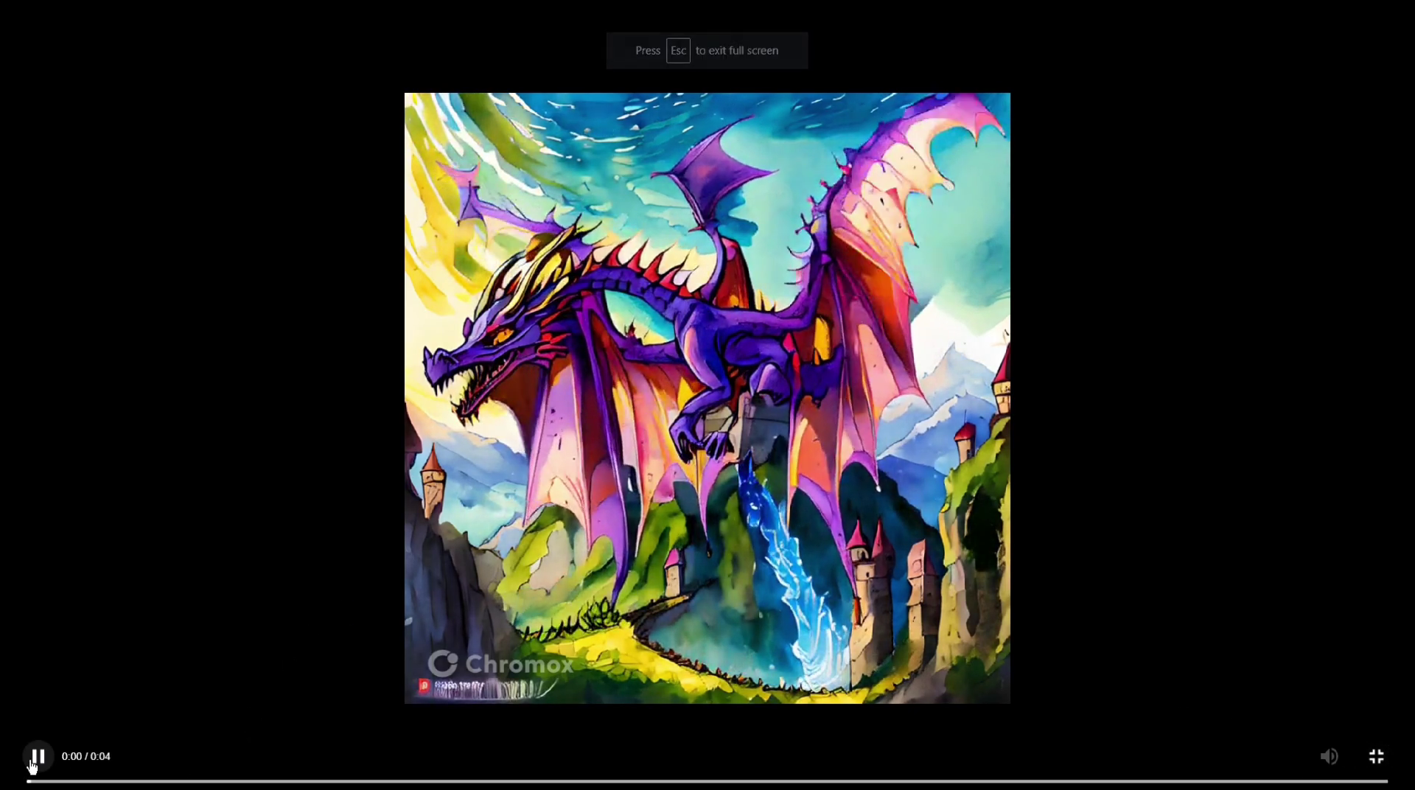
left_click(36, 756)
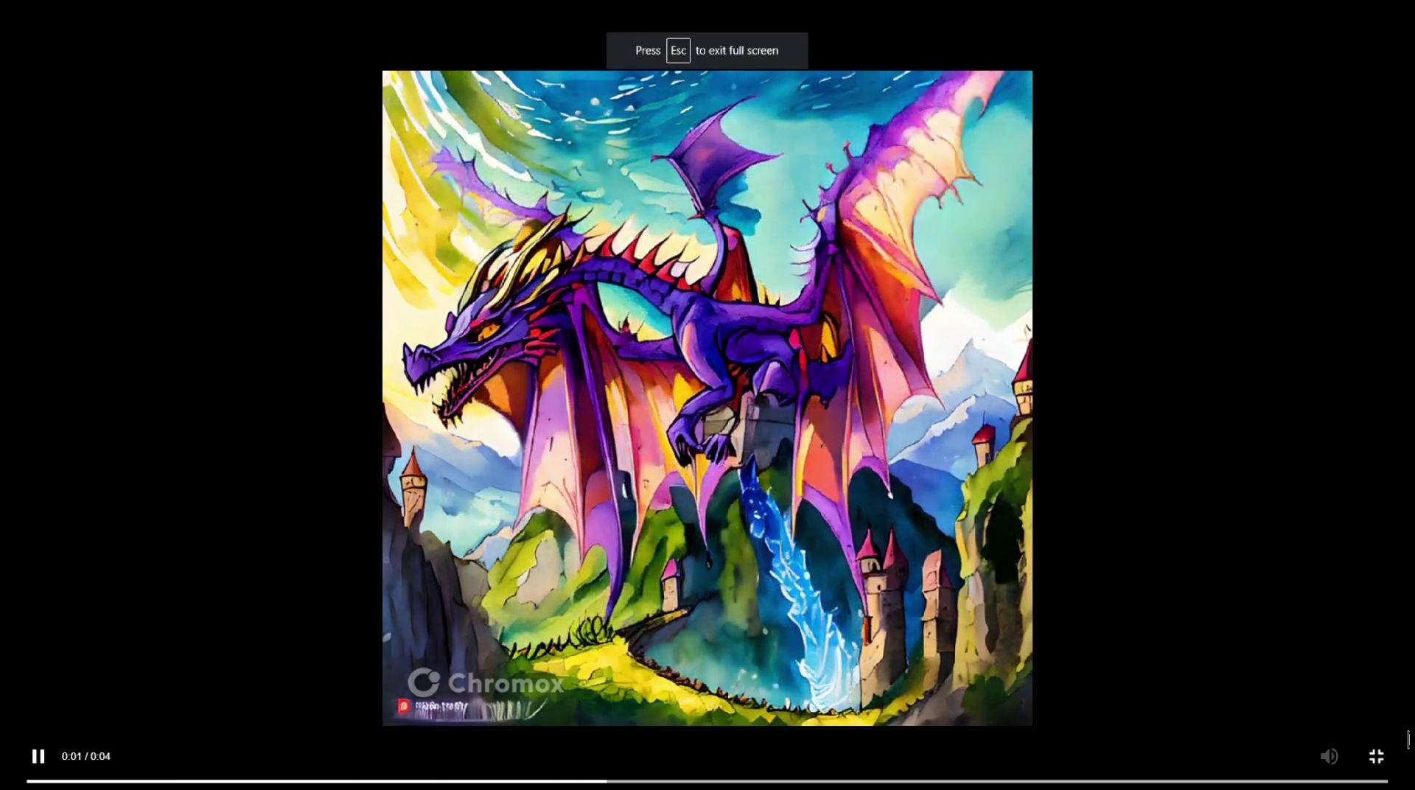
left_click(1375, 756)
scroll(597, 351, "up", 10)
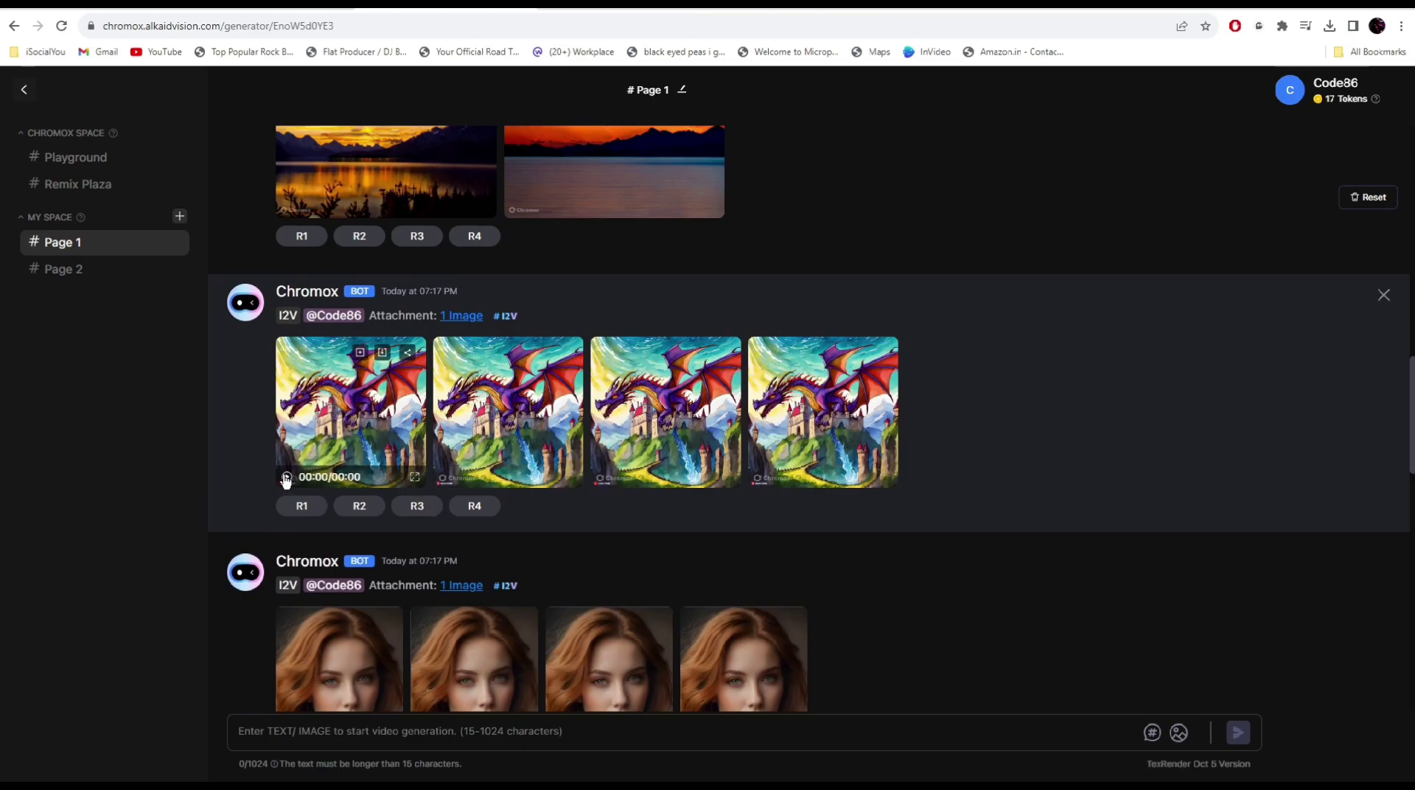
scroll(1017, 479, "down", 10)
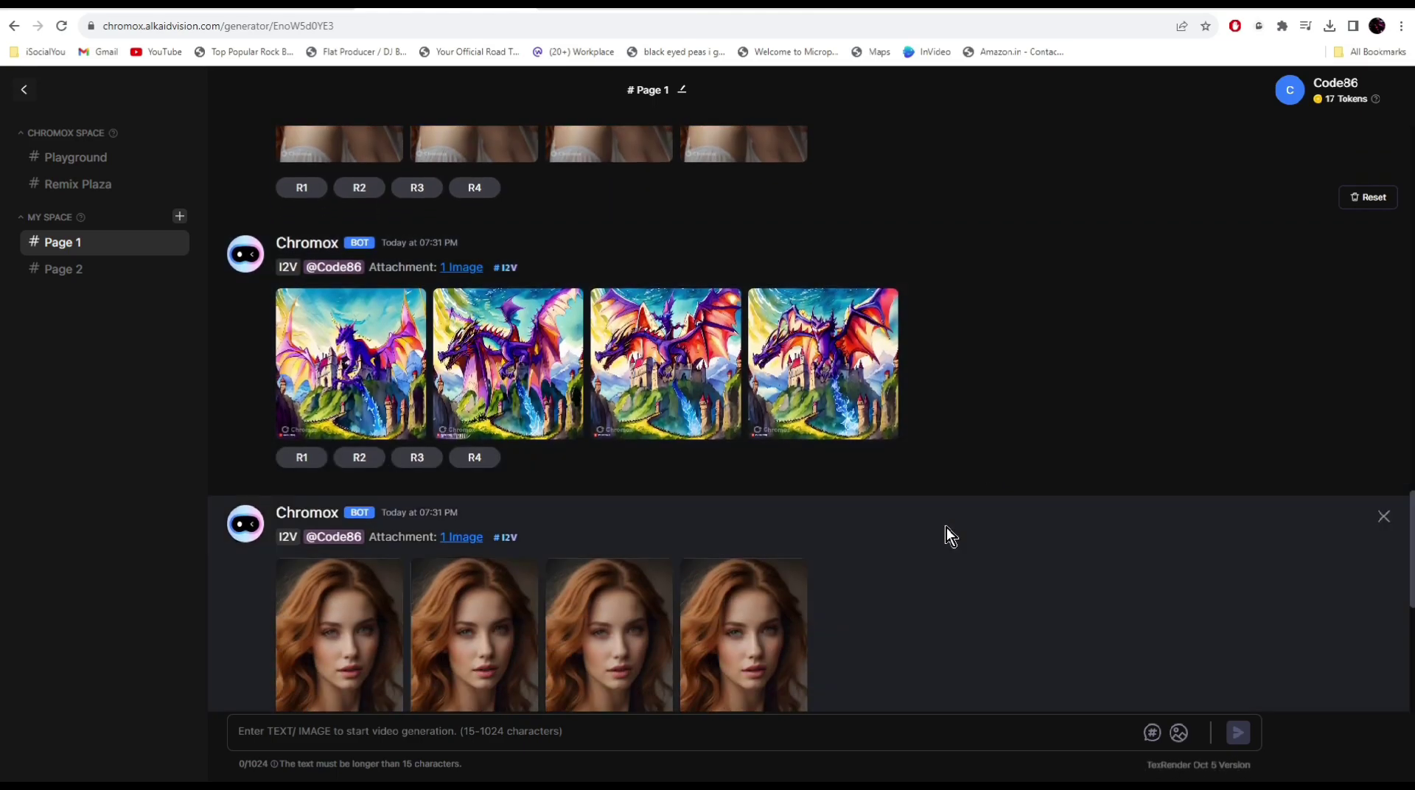